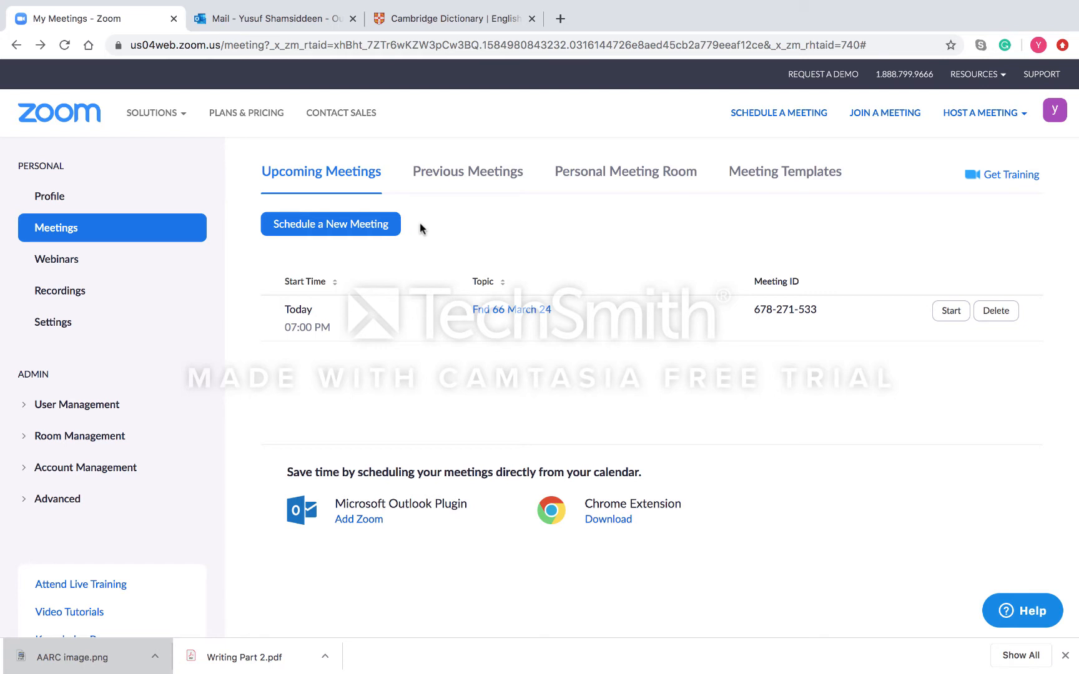
Begin scheduling a new meeting with the topic "Fnd 66 March 24"
{"action": "left_click", "coordinate": [368, 228]}
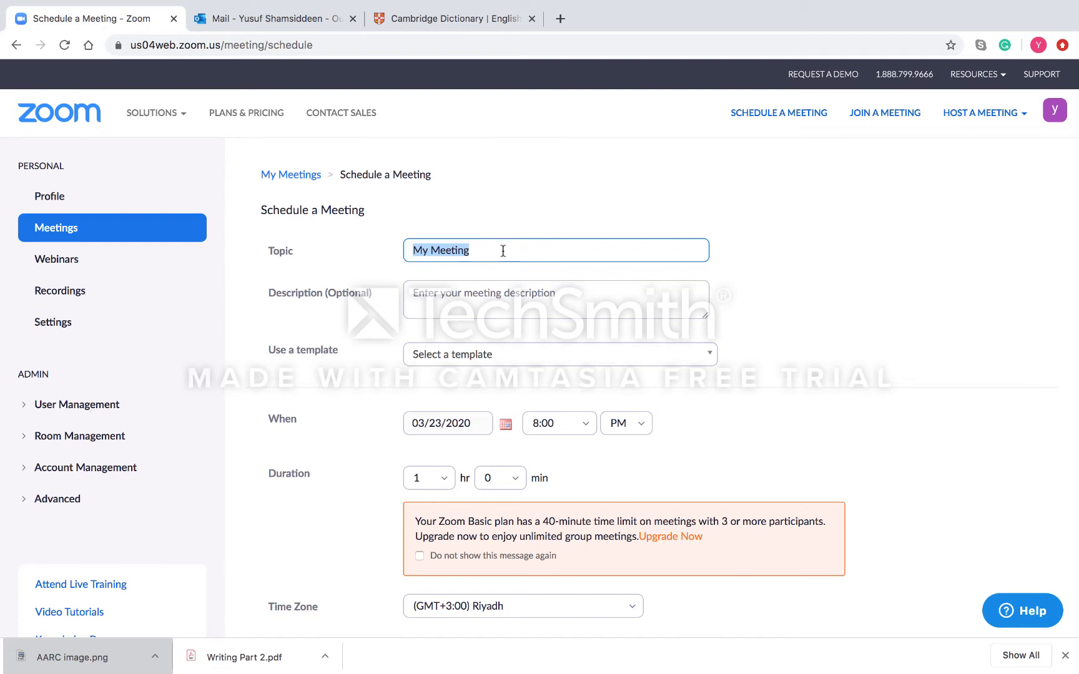
{"action": "type", "text": "Fnd"}
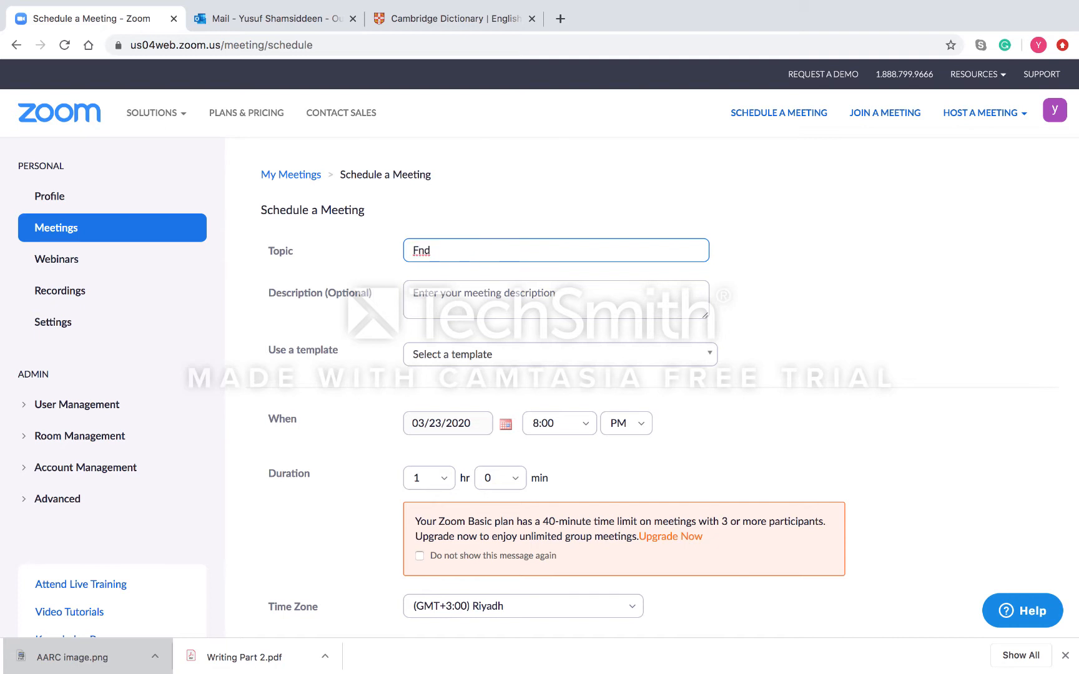
{"action": "type", "text": " 66 March 24"}
Set the meeting's start time to 10:00 AM
{"action": "scroll", "coordinate": [374, 433], "scroll_direction": "down", "scroll_amount": 2}
{"action": "scroll", "coordinate": [374, 439], "scroll_direction": "down", "scroll_amount": 3}
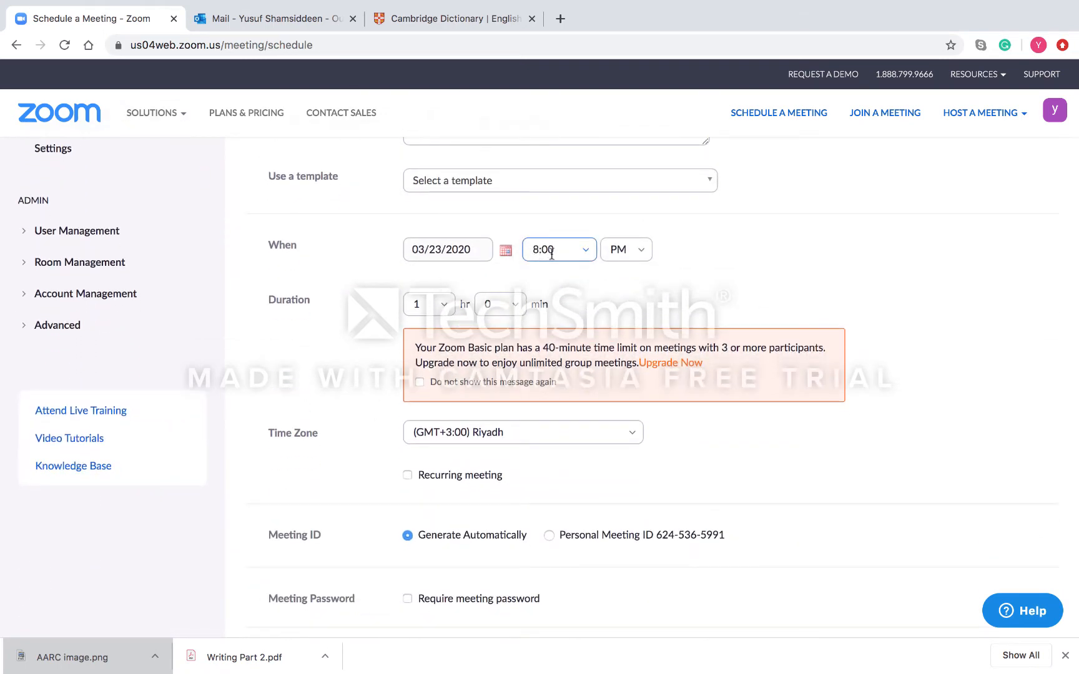
{"action": "left_click", "coordinate": [585, 250]}
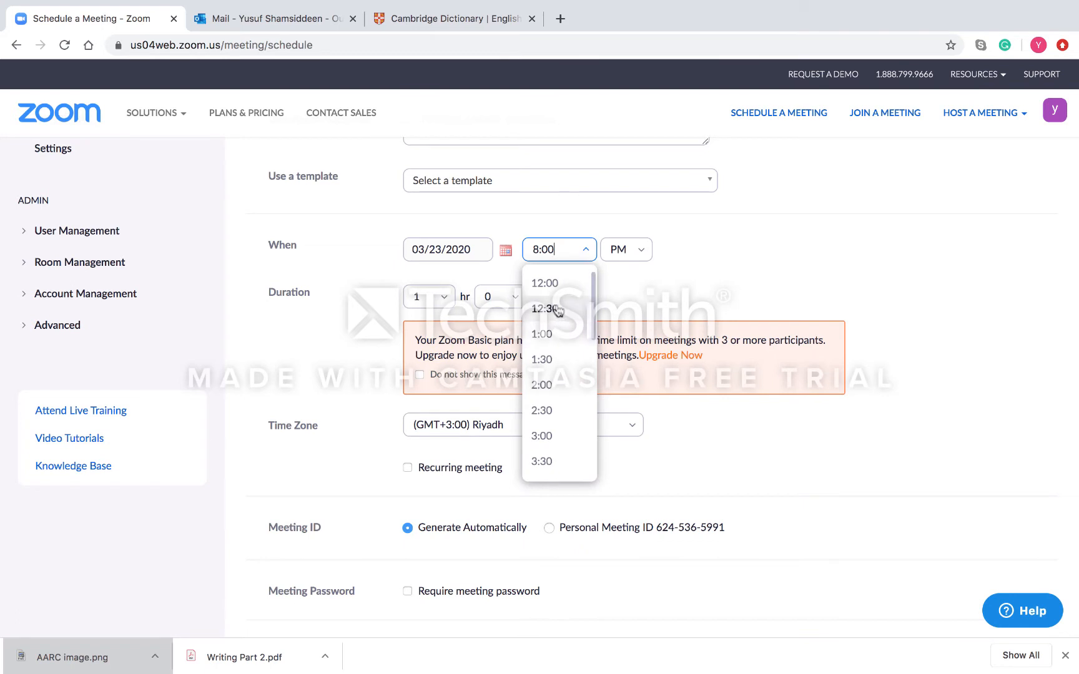
{"action": "scroll", "coordinate": [559, 311], "scroll_direction": "down", "scroll_amount": 5}
{"action": "scroll", "coordinate": [558, 311], "scroll_direction": "down", "scroll_amount": 5}
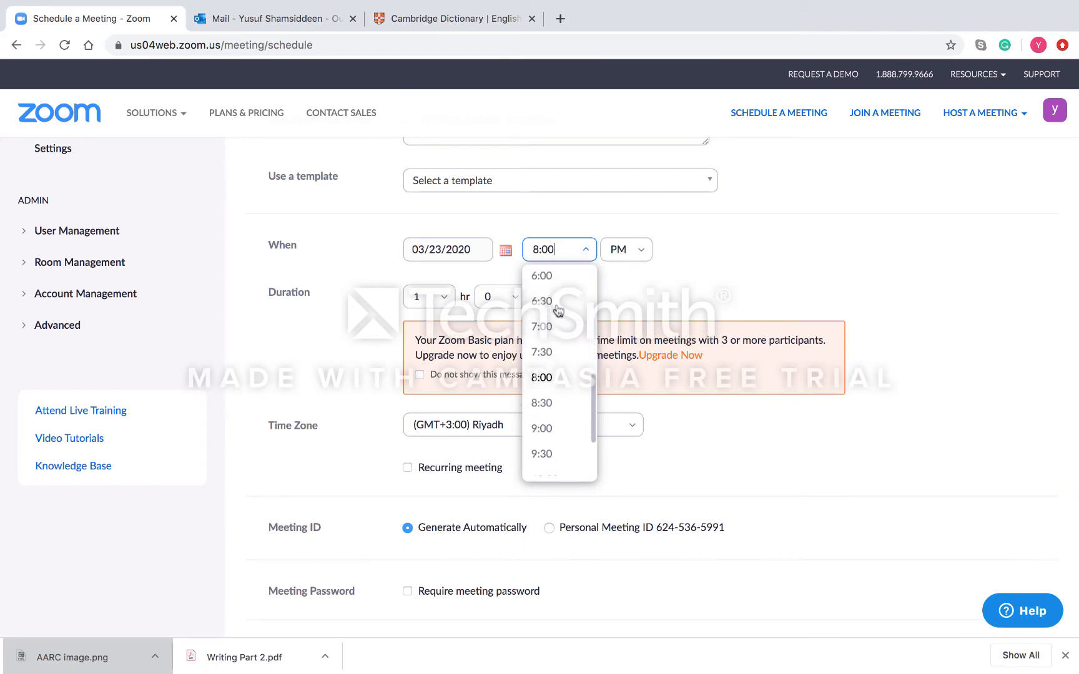
{"action": "left_click", "coordinate": [562, 387]}
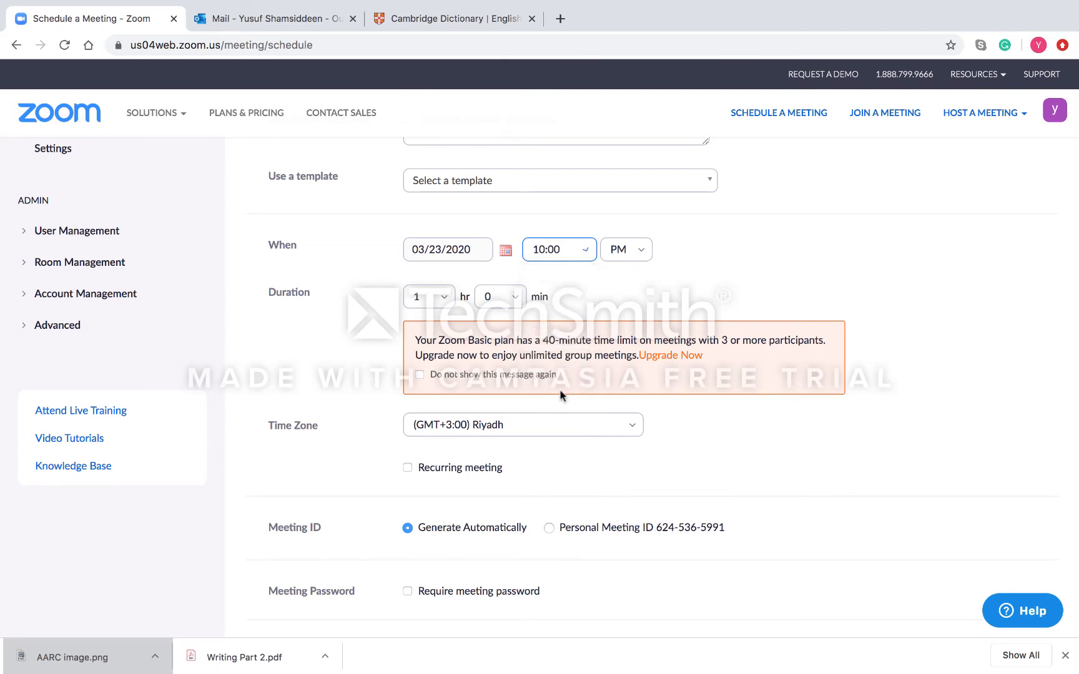
{"action": "left_click", "coordinate": [636, 249]}
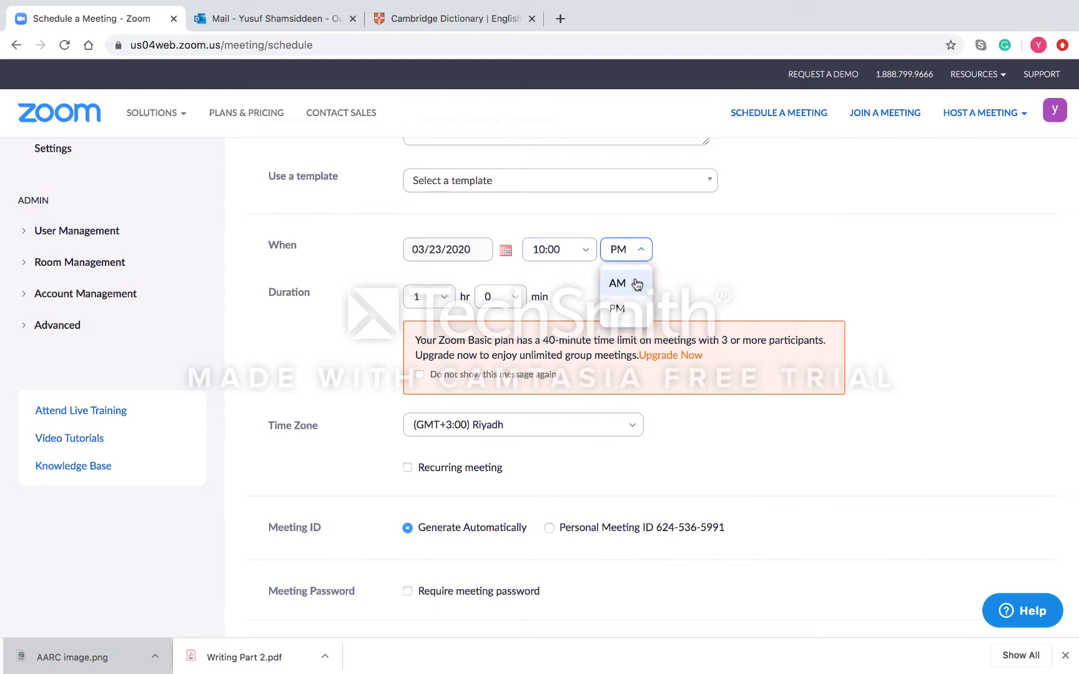
{"action": "left_click", "coordinate": [634, 284]}
Set the meeting's date to 03/24/2020 using the calendar
{"action": "left_click", "coordinate": [438, 256]}
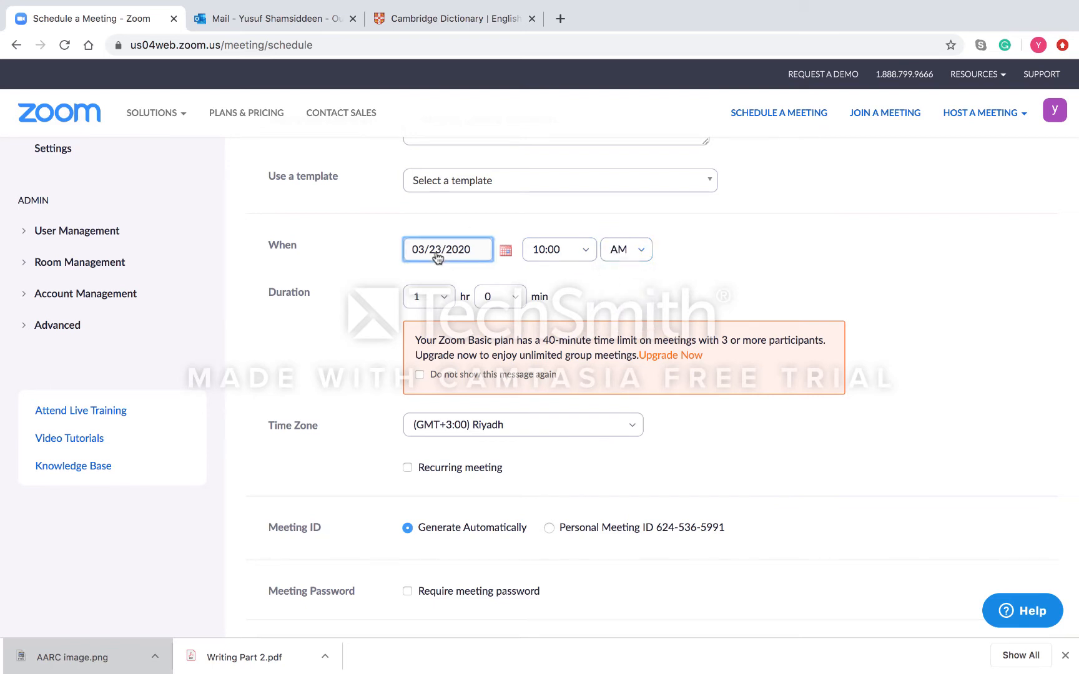
{"action": "left_click", "coordinate": [506, 252]}
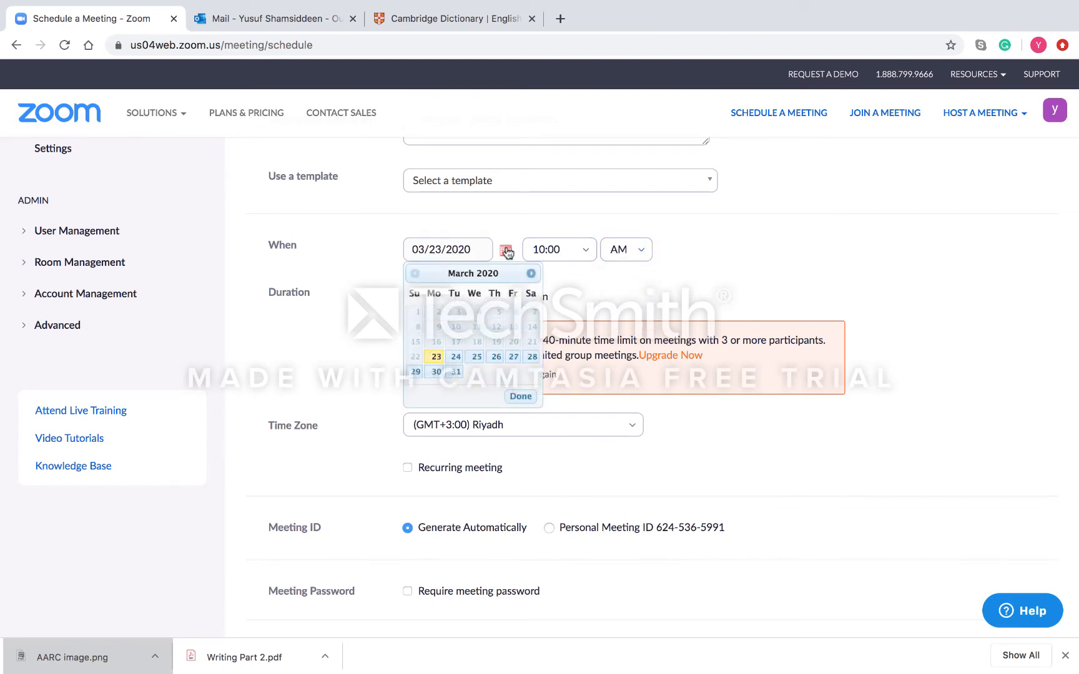
{"action": "left_click", "coordinate": [457, 360]}
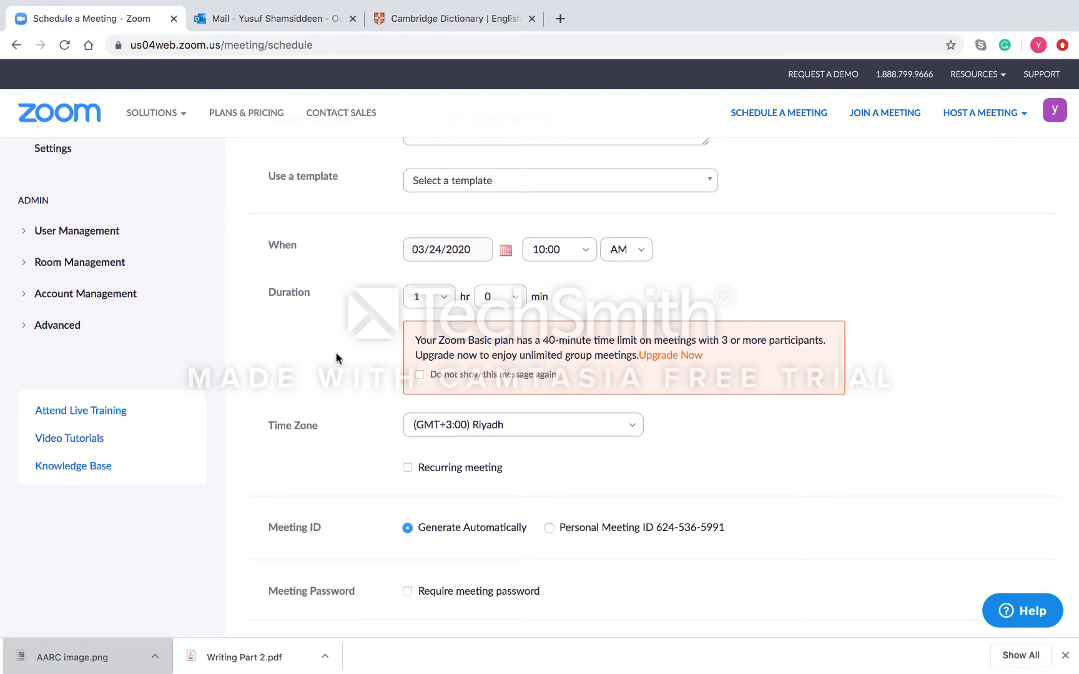
Set the host video to on and save the scheduled meeting
{"action": "scroll", "coordinate": [337, 353], "scroll_direction": "down", "scroll_amount": 3}
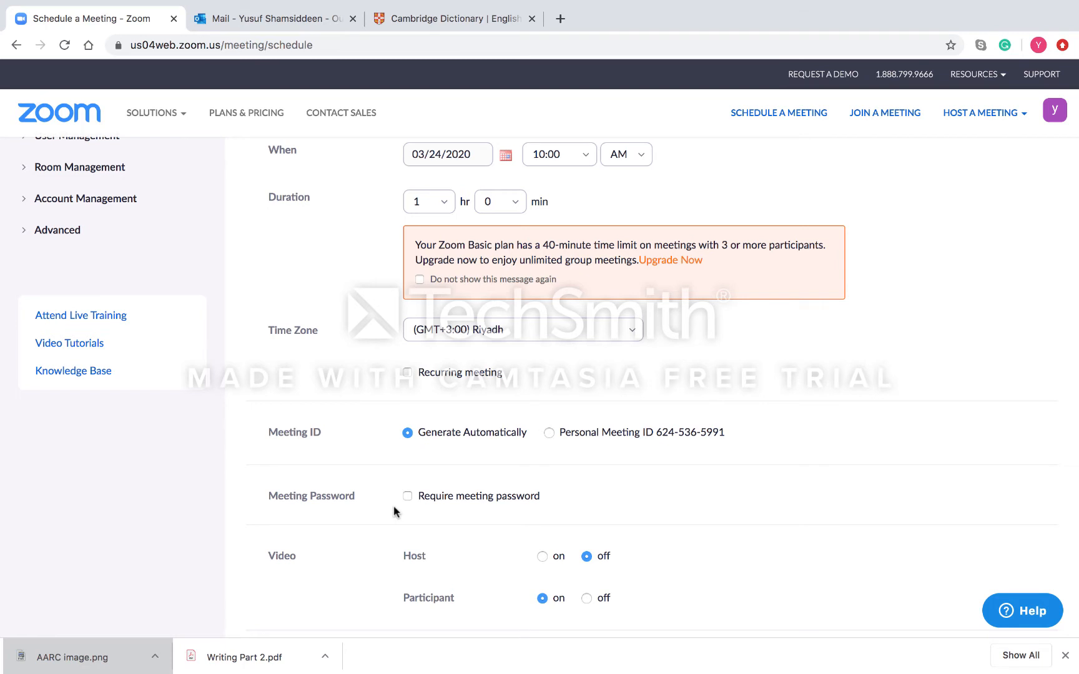
{"action": "scroll", "coordinate": [393, 512], "scroll_direction": "down", "scroll_amount": 3}
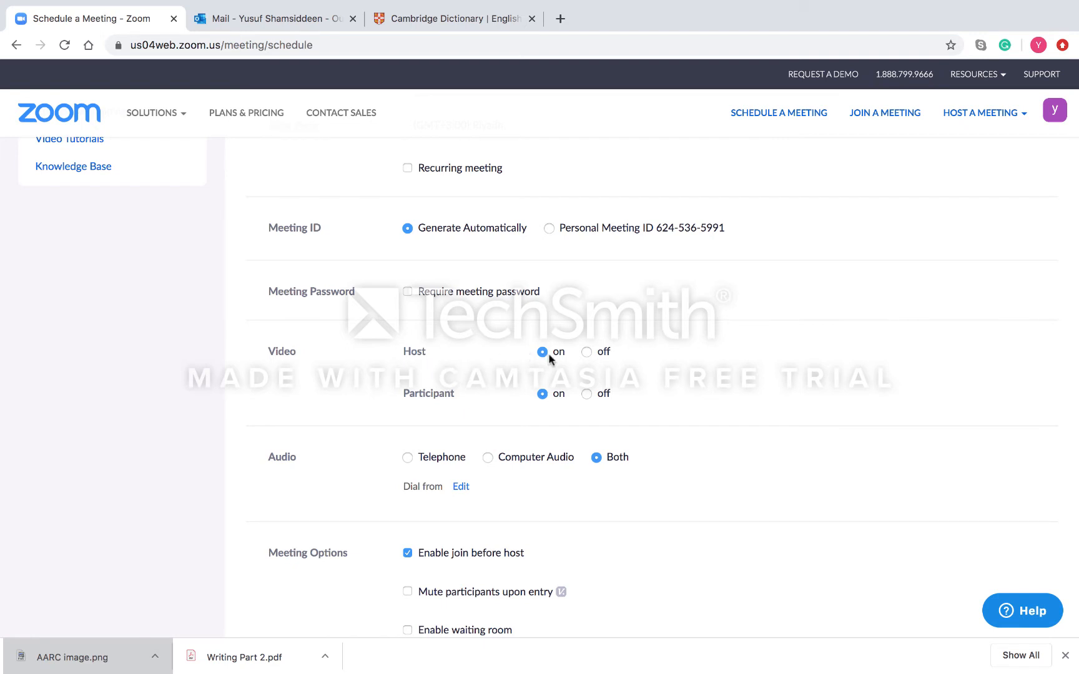
{"action": "left_click", "coordinate": [587, 353]}
{"action": "left_click", "coordinate": [544, 353]}
{"action": "scroll", "coordinate": [459, 375], "scroll_direction": "down", "scroll_amount": 3}
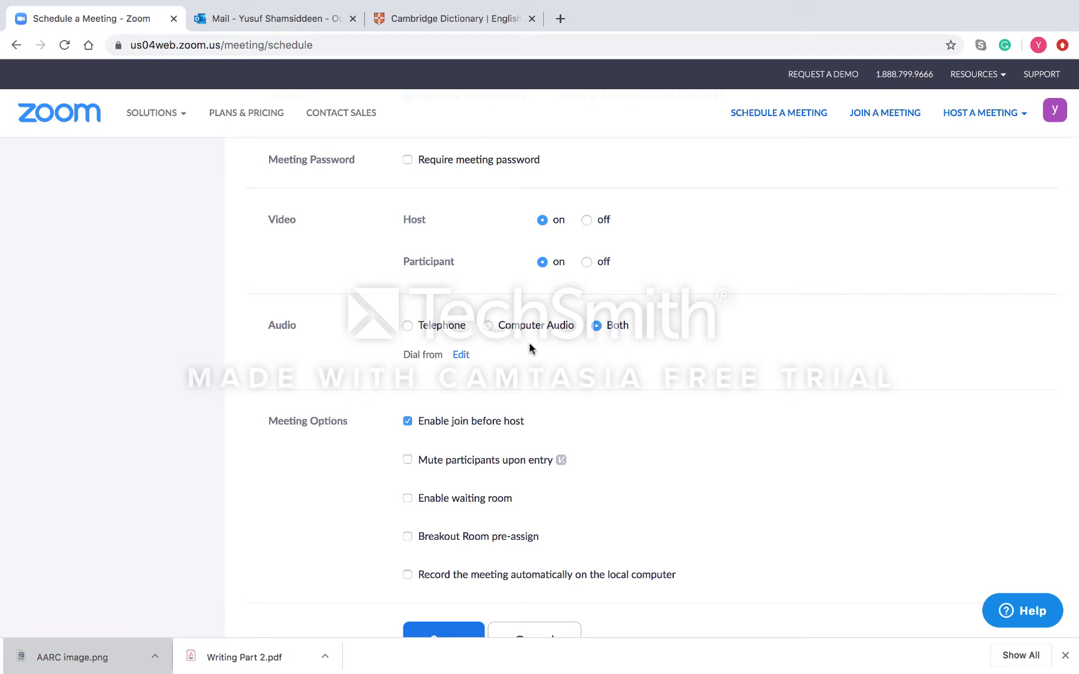
{"action": "scroll", "coordinate": [528, 342], "scroll_direction": "down", "scroll_amount": 2}
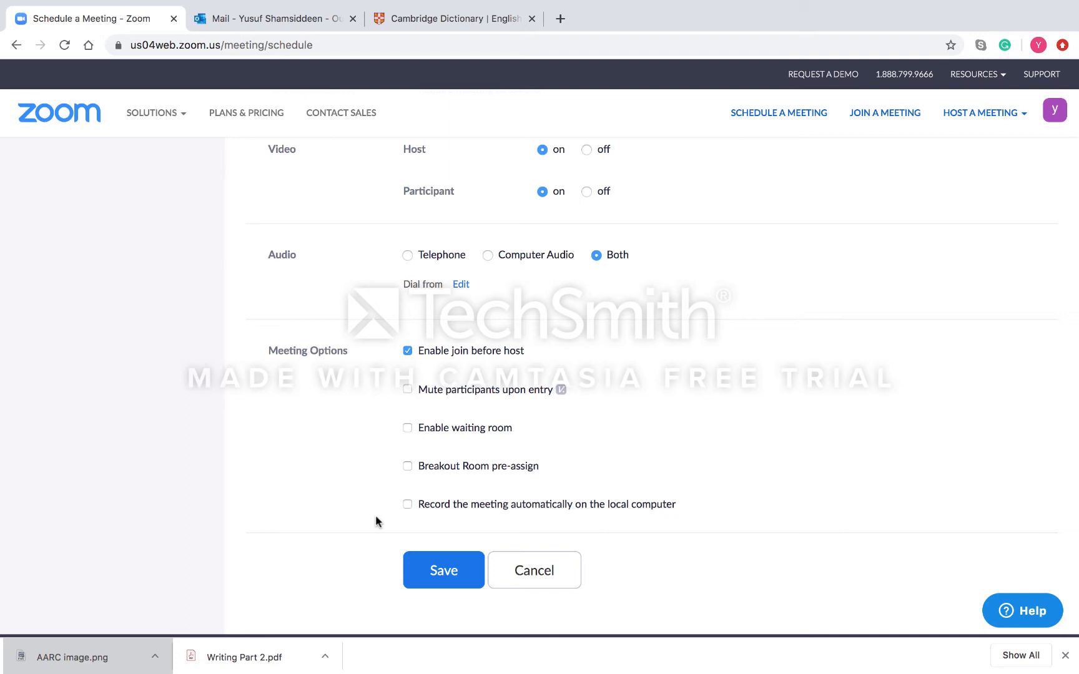
{"action": "left_click", "coordinate": [435, 574]}
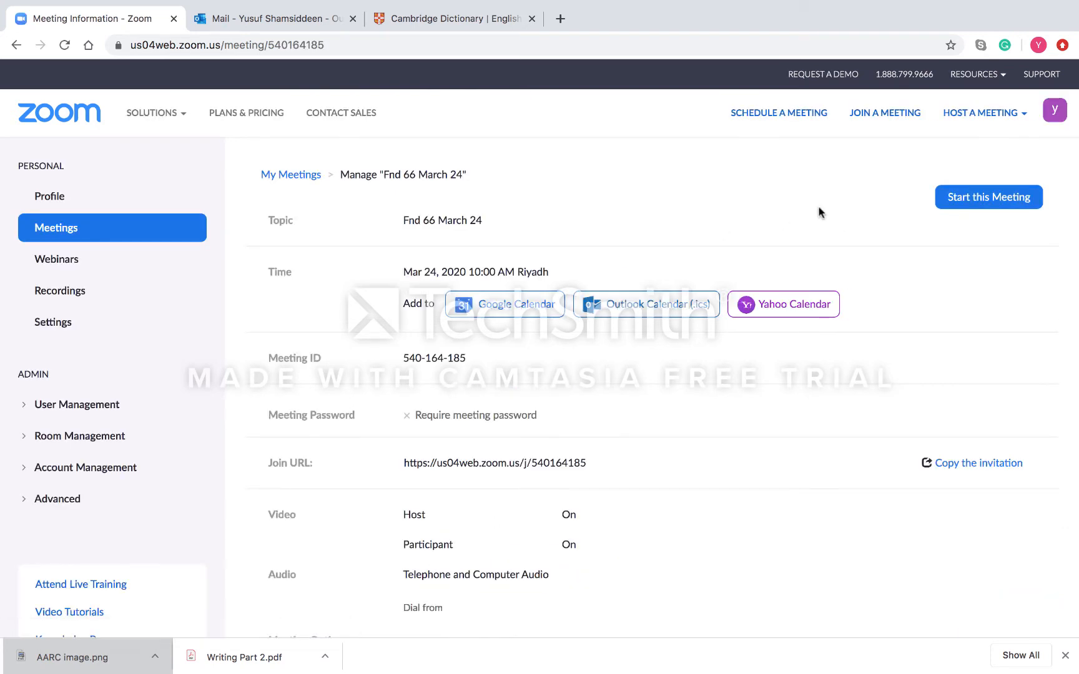
Copy the full meeting invitation to the clipboard and close the invitation dialog
{"action": "left_click", "coordinate": [943, 463]}
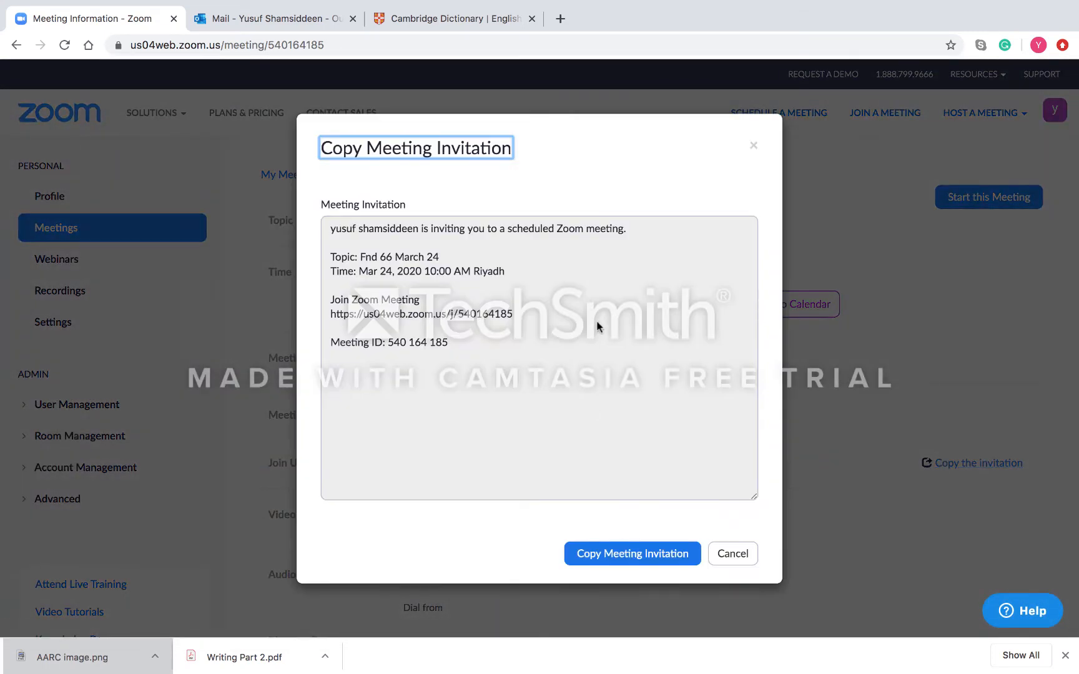
{"action": "left_click", "coordinate": [645, 555]}
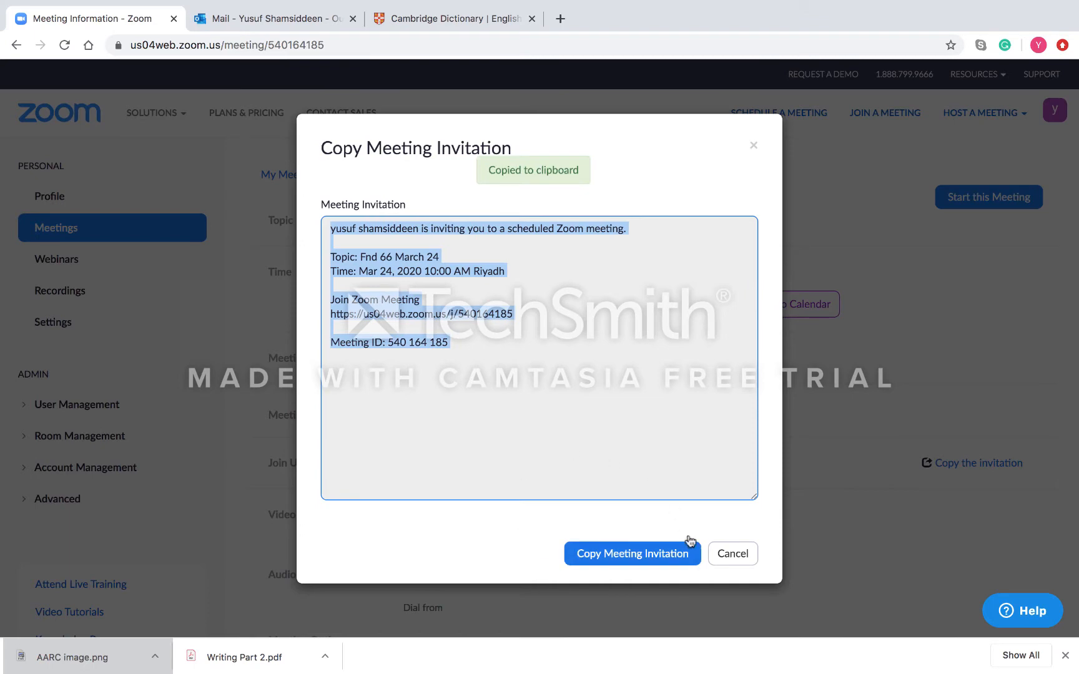
{"action": "triple_click", "coordinate": [489, 314]}
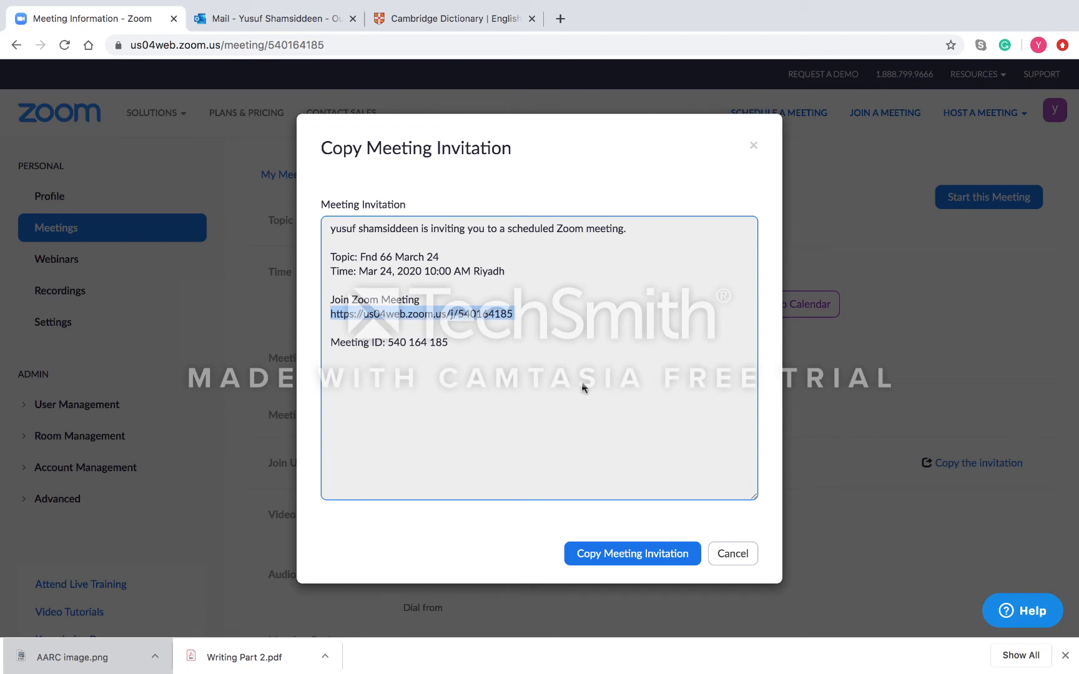
{"action": "left_click", "coordinate": [641, 553]}
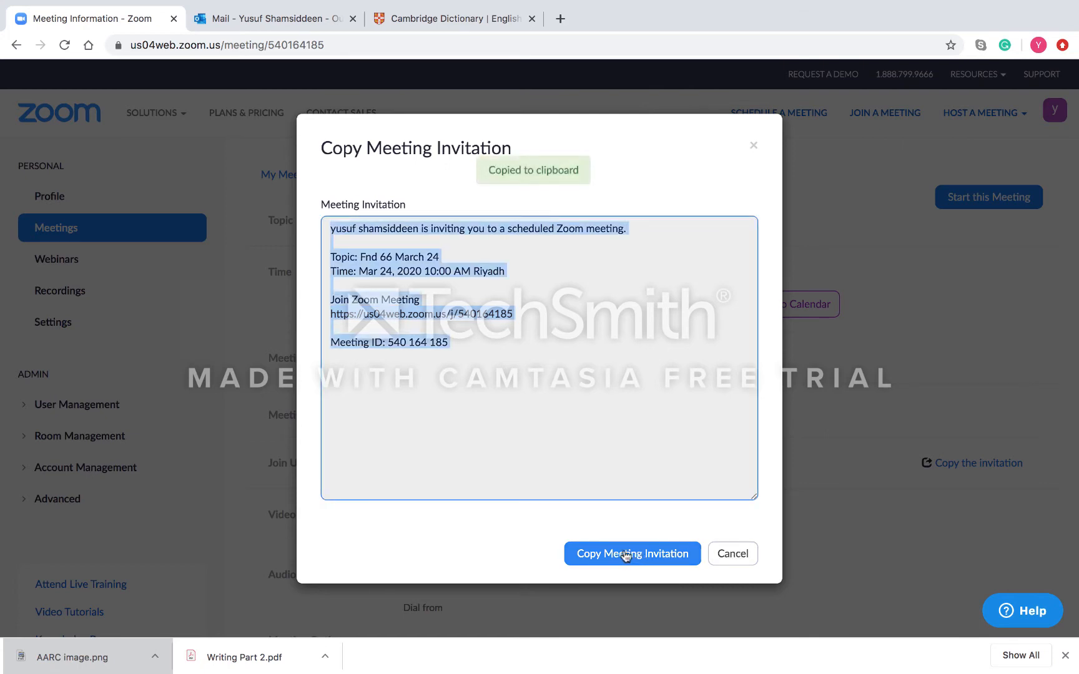
{"action": "left_click", "coordinate": [732, 554]}
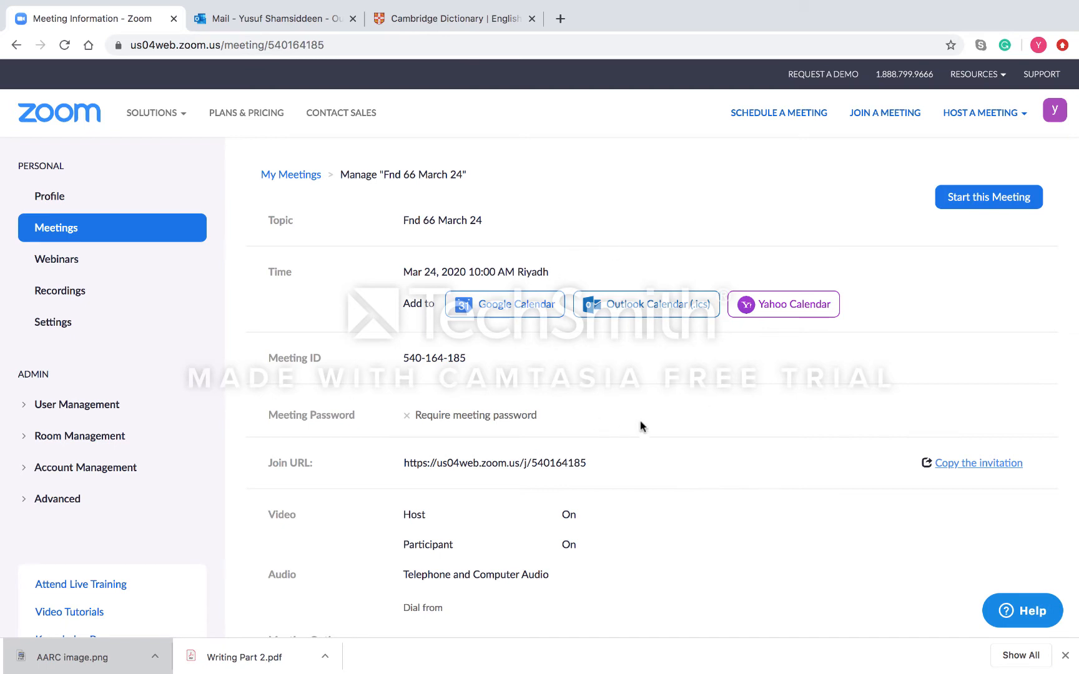
Start the scheduled meeting and allow the browser to open it in the zoom.us desktop app
{"action": "scroll", "coordinate": [641, 426], "scroll_direction": "down", "scroll_amount": 5}
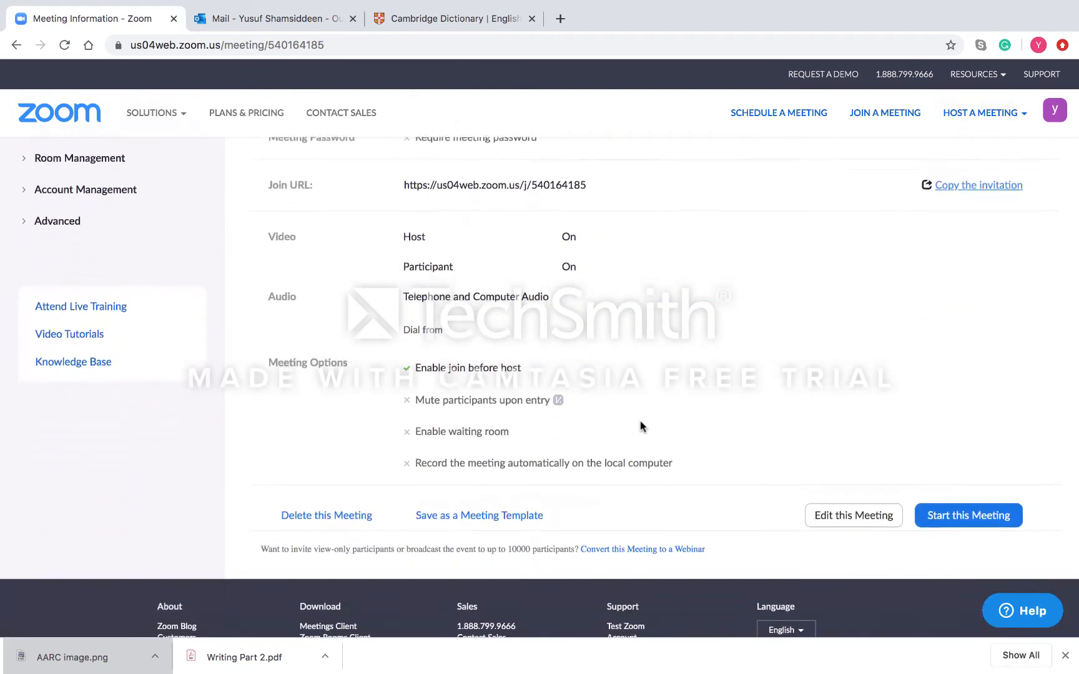
{"action": "scroll", "coordinate": [640, 421], "scroll_direction": "up", "scroll_amount": 5}
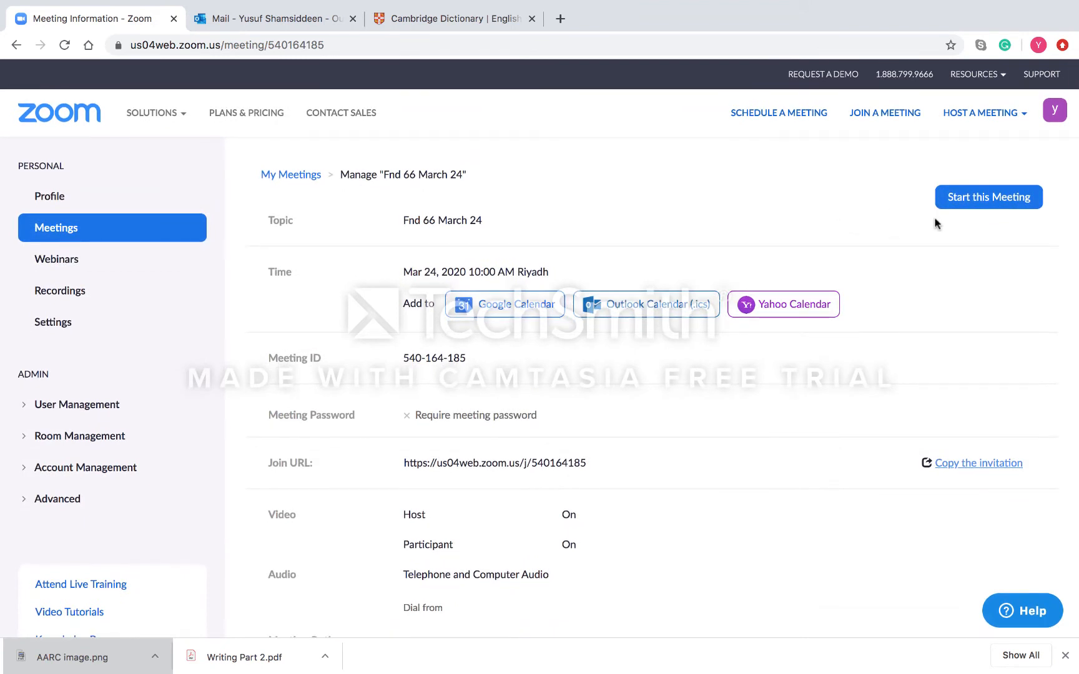
{"action": "left_click", "coordinate": [980, 205]}
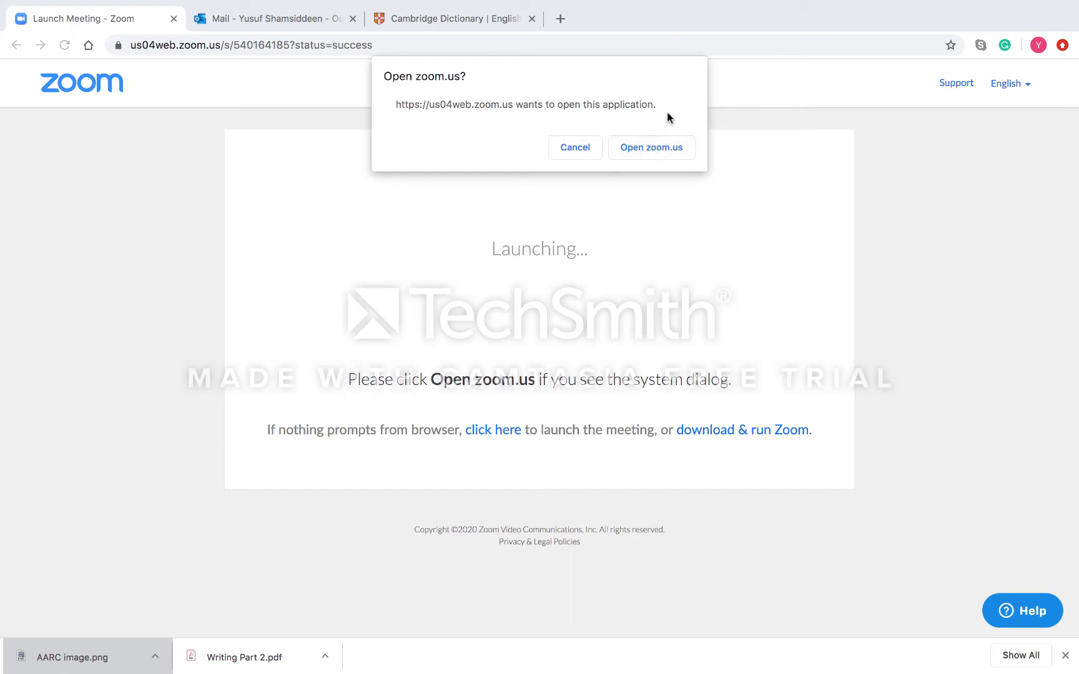
{"action": "left_click", "coordinate": [657, 148]}
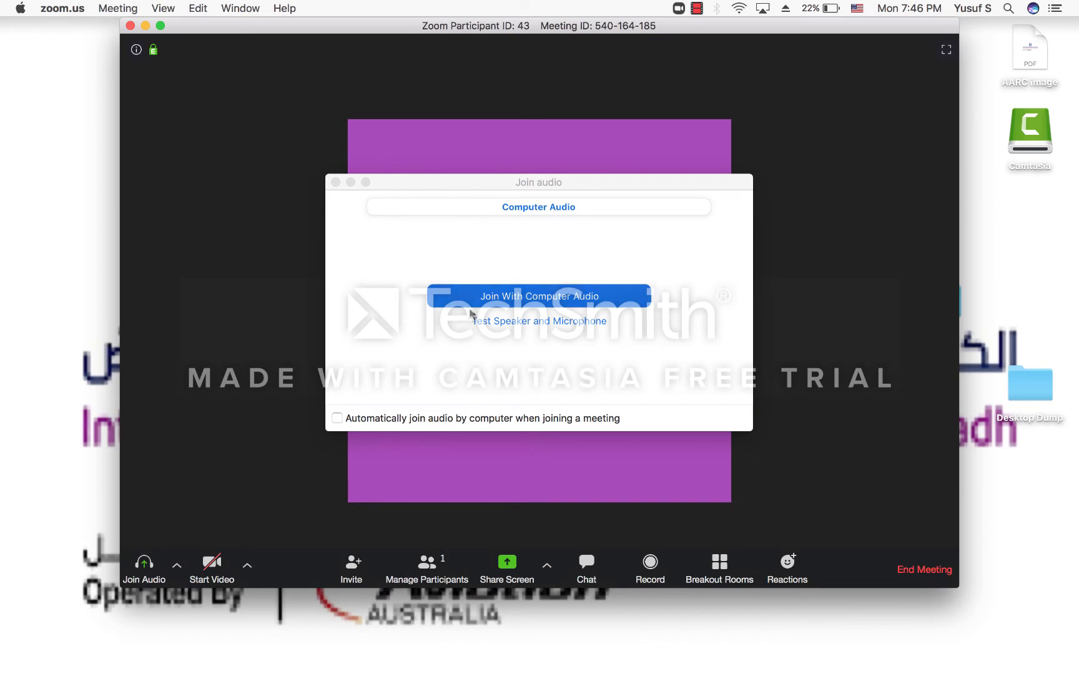
Test the built-in speaker and microphone, confirming both work, and join the meeting with computer audio
{"action": "left_click", "coordinate": [521, 324]}
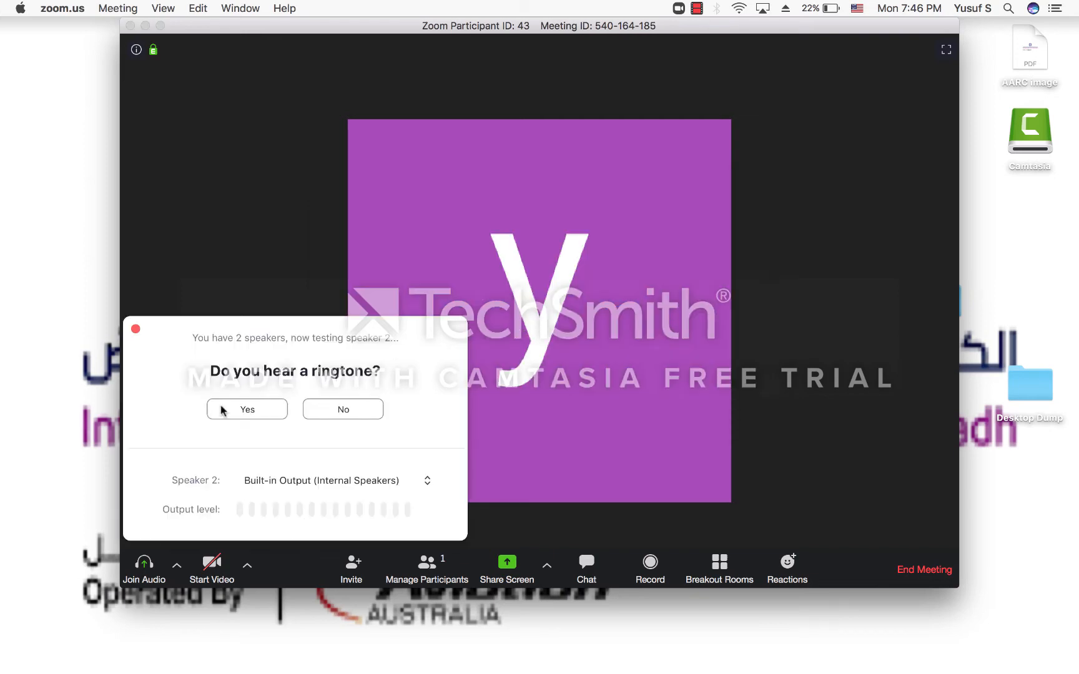
{"action": "left_click", "coordinate": [275, 411]}
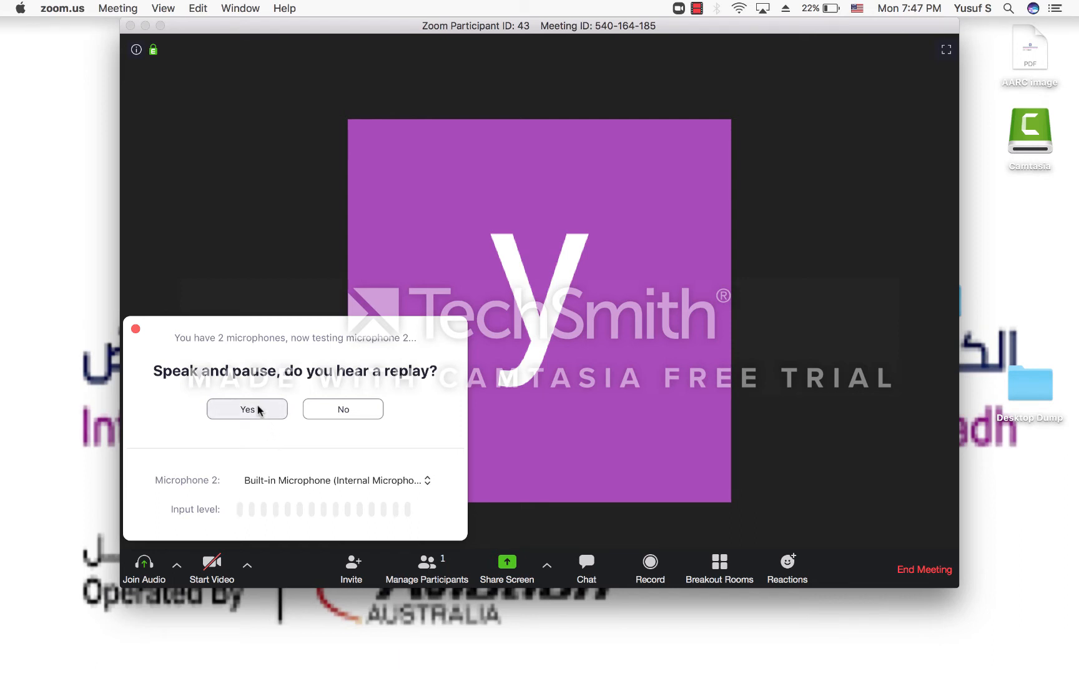
{"action": "left_click", "coordinate": [259, 411]}
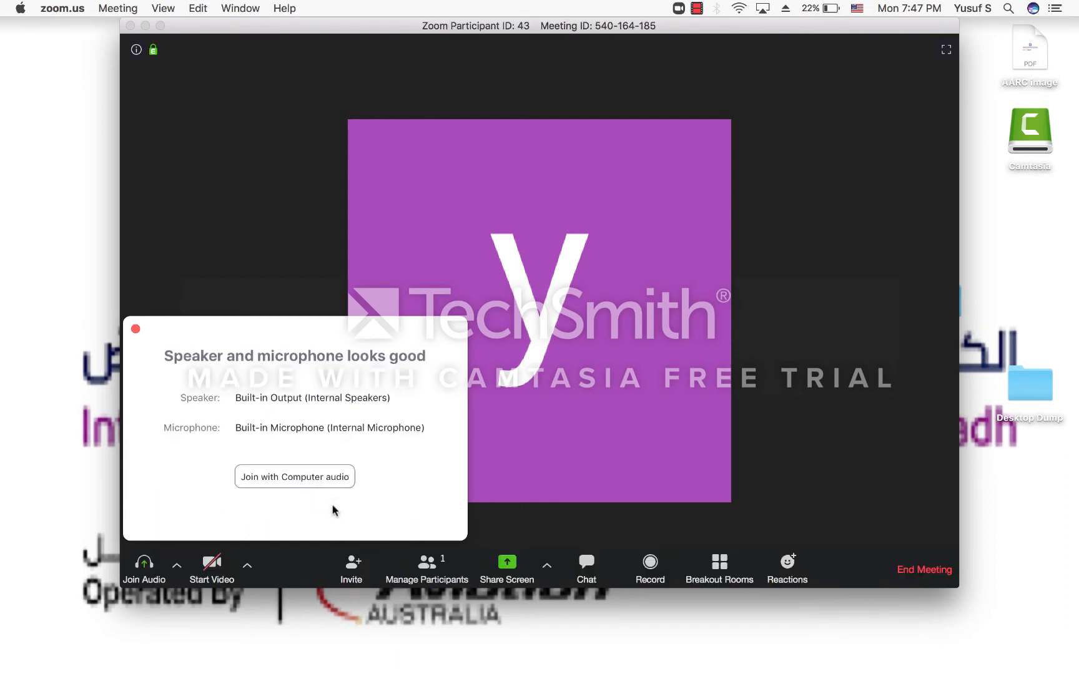
{"action": "left_click", "coordinate": [319, 480]}
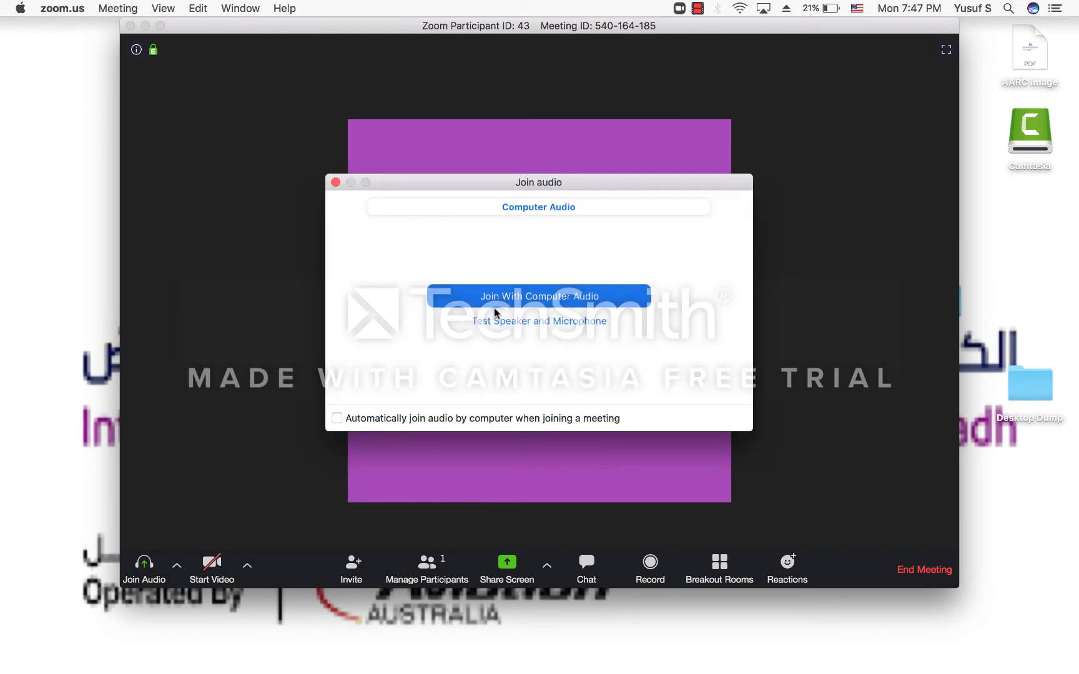
{"action": "left_click", "coordinate": [530, 297]}
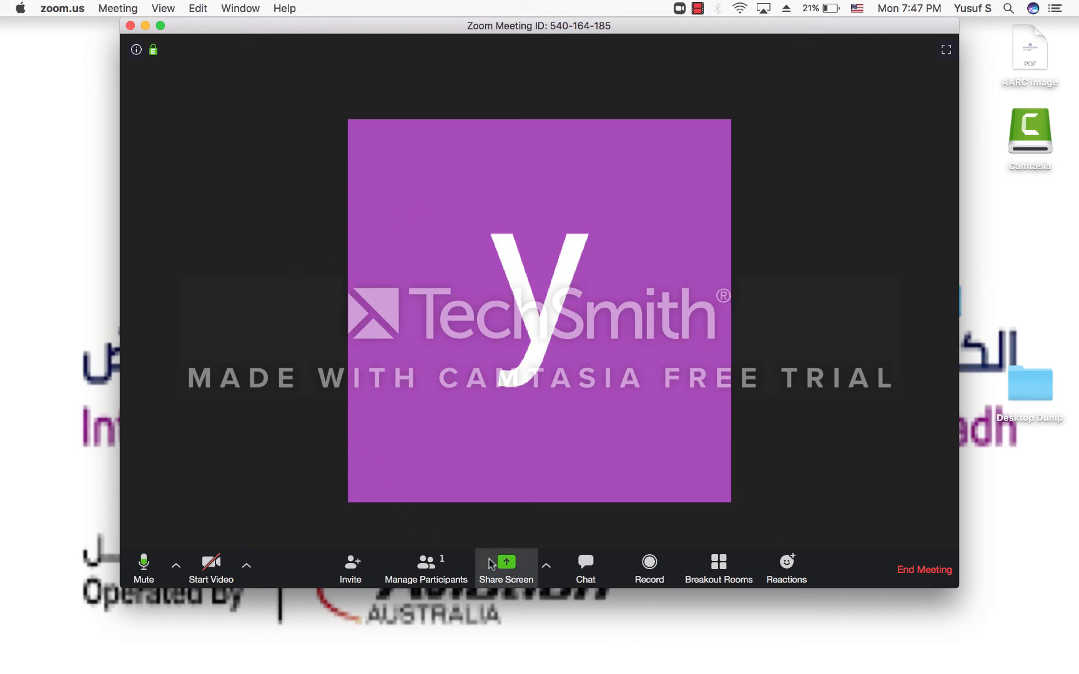
Show the participants list, mute and unmute the host's microphone, and view the camera options
{"action": "left_click", "coordinate": [443, 568]}
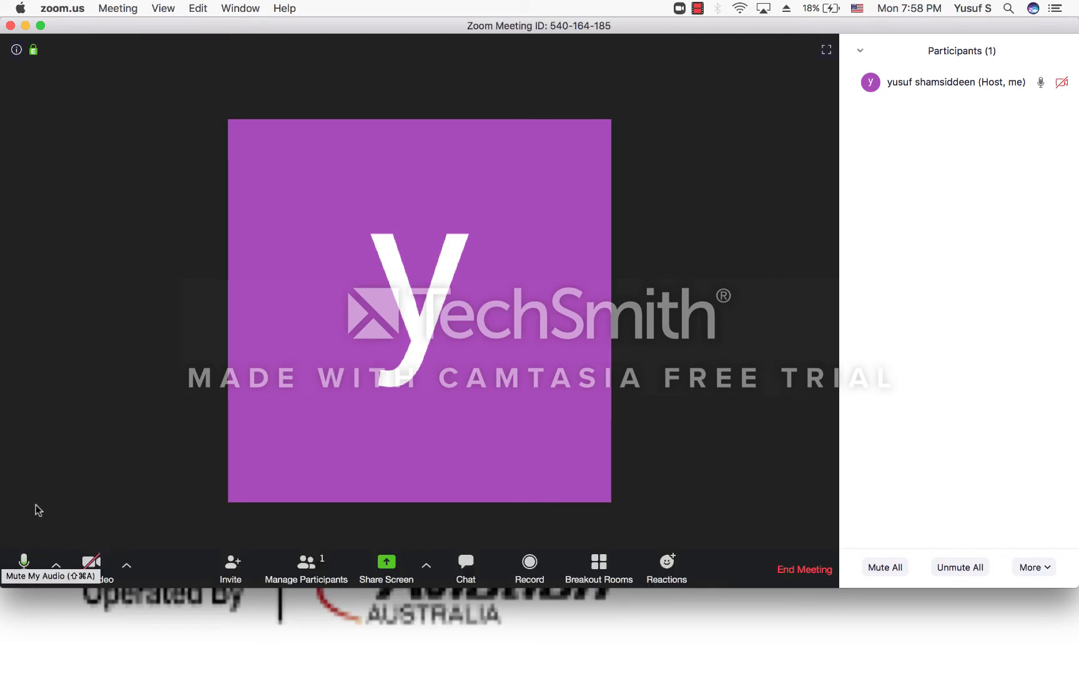
{"action": "left_click", "coordinate": [25, 567]}
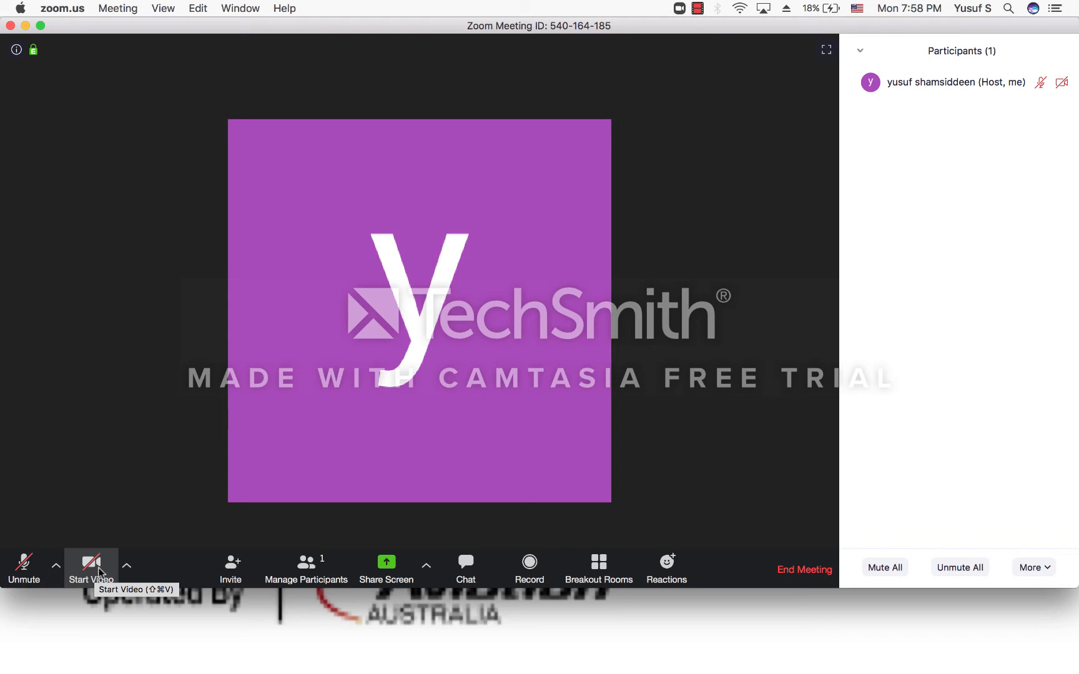
{"action": "left_click", "coordinate": [24, 567]}
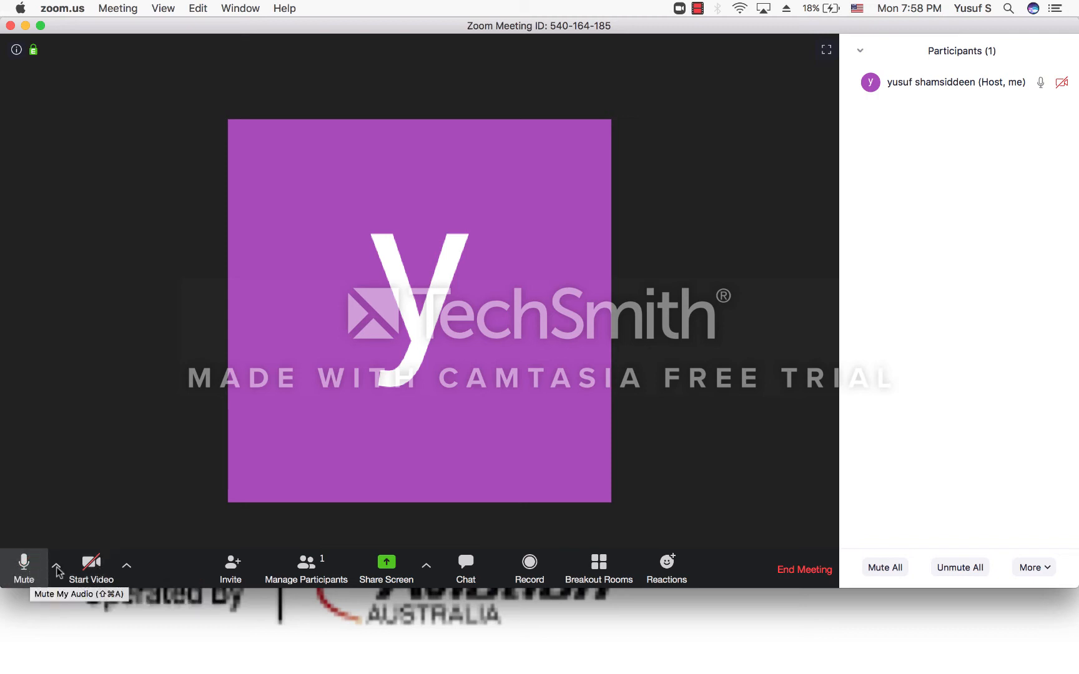
{"action": "left_click", "coordinate": [126, 569]}
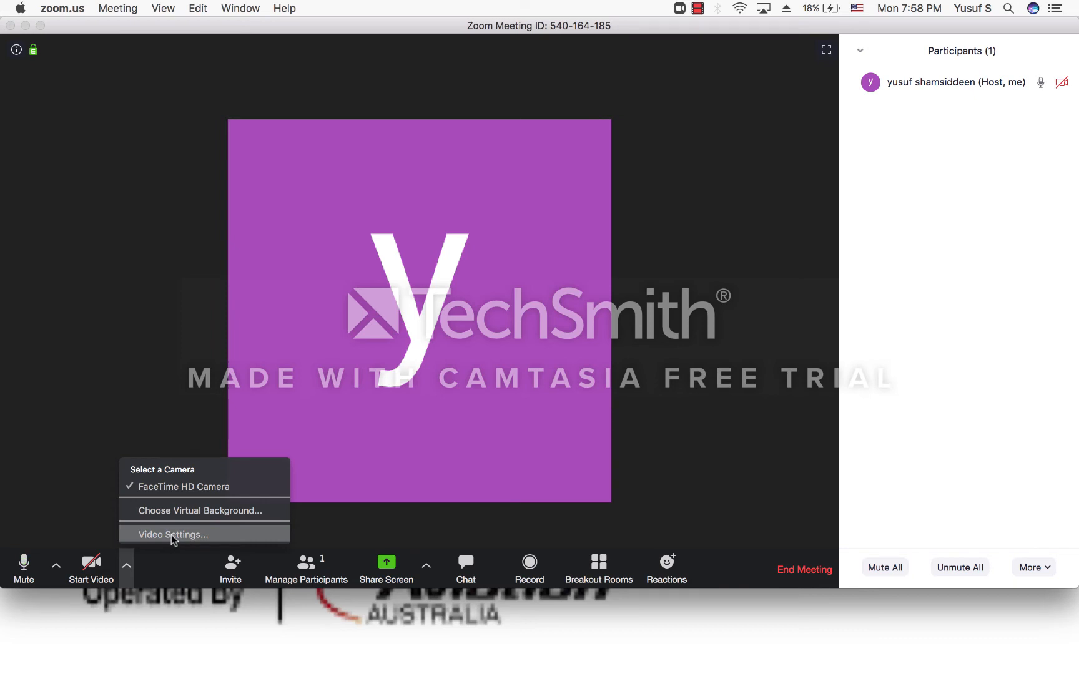
Open the meeting's invite dialog and copy the invitation URL
{"action": "left_click", "coordinate": [236, 573]}
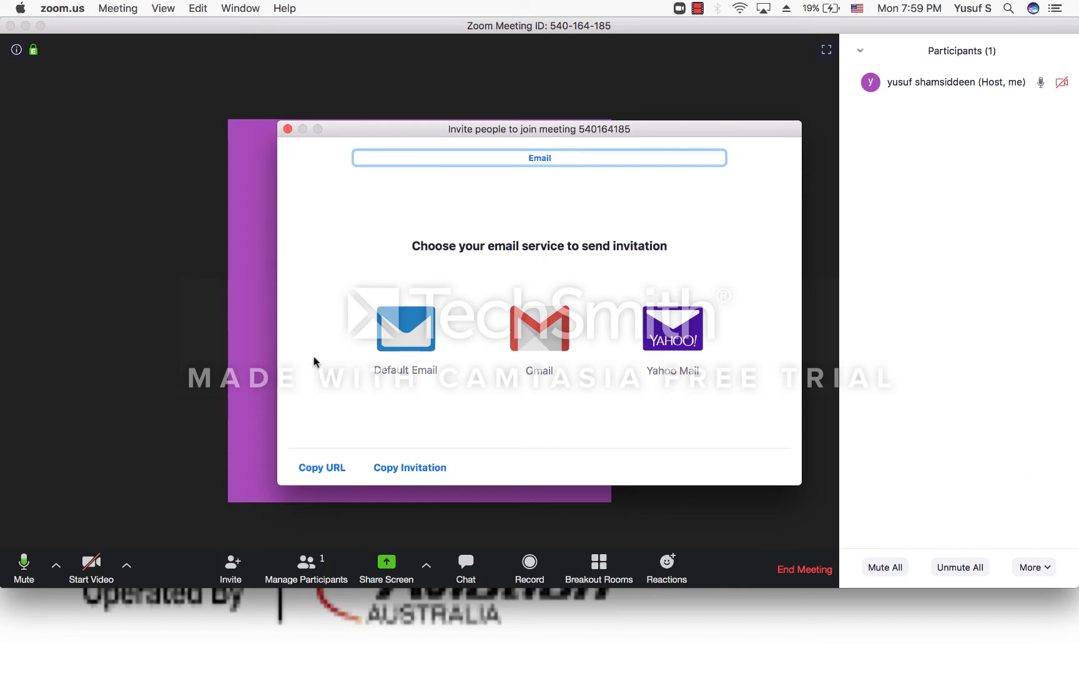
{"action": "left_click", "coordinate": [320, 469]}
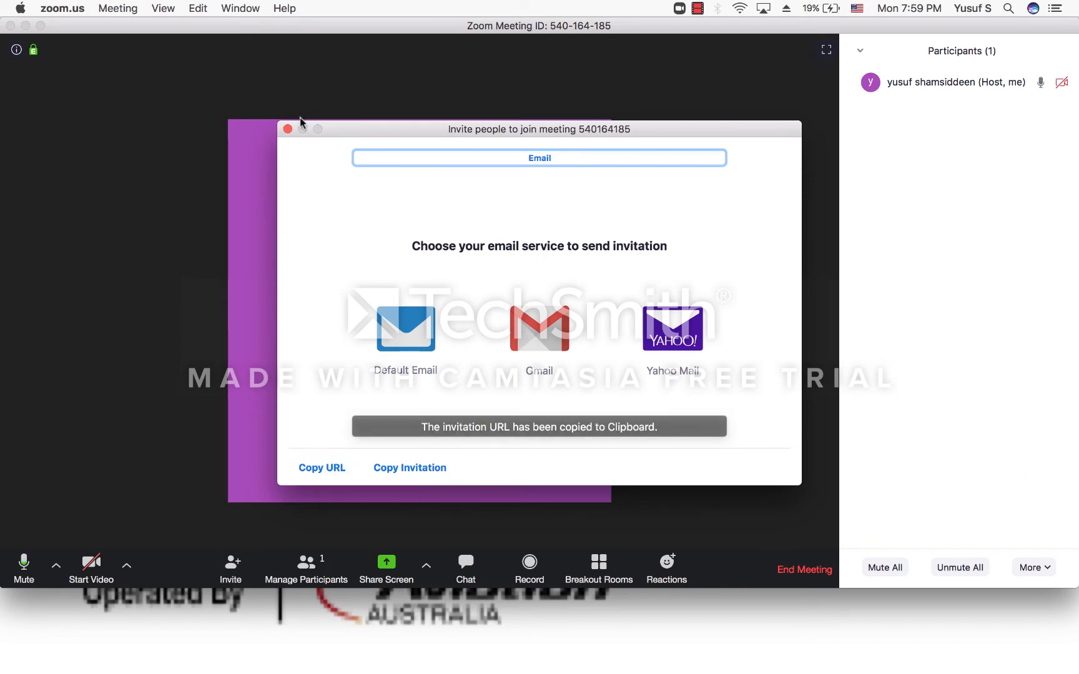
Close the invite dialog and share a whiteboard with the meeting
{"action": "left_click", "coordinate": [287, 129]}
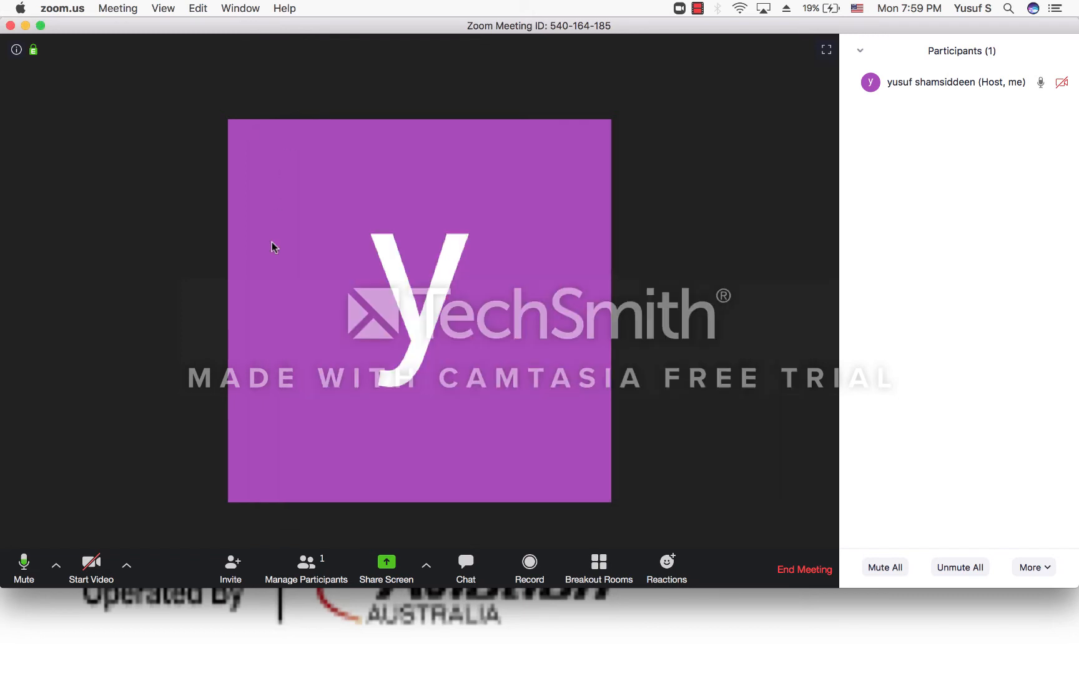
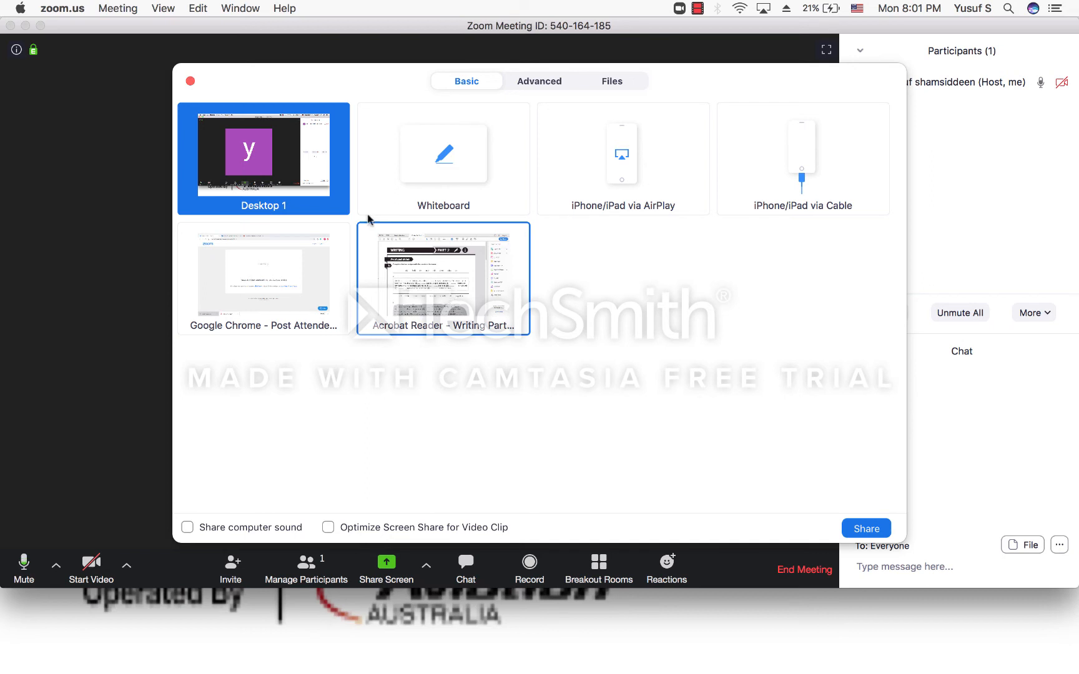
{"action": "left_click", "coordinate": [423, 178]}
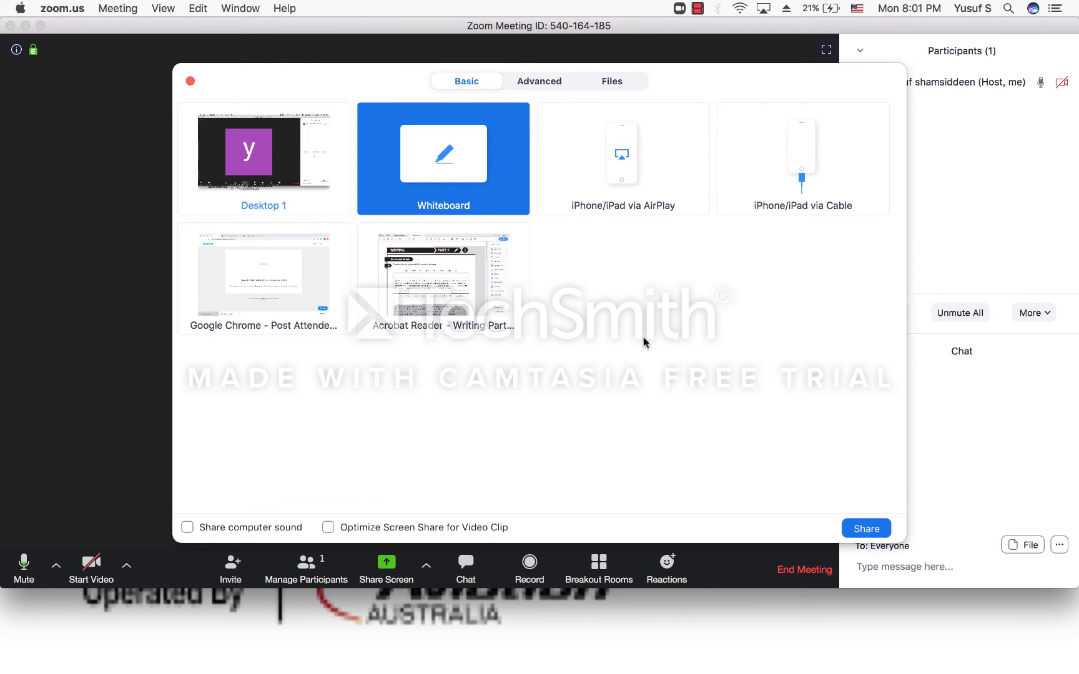
{"action": "left_click", "coordinate": [855, 530]}
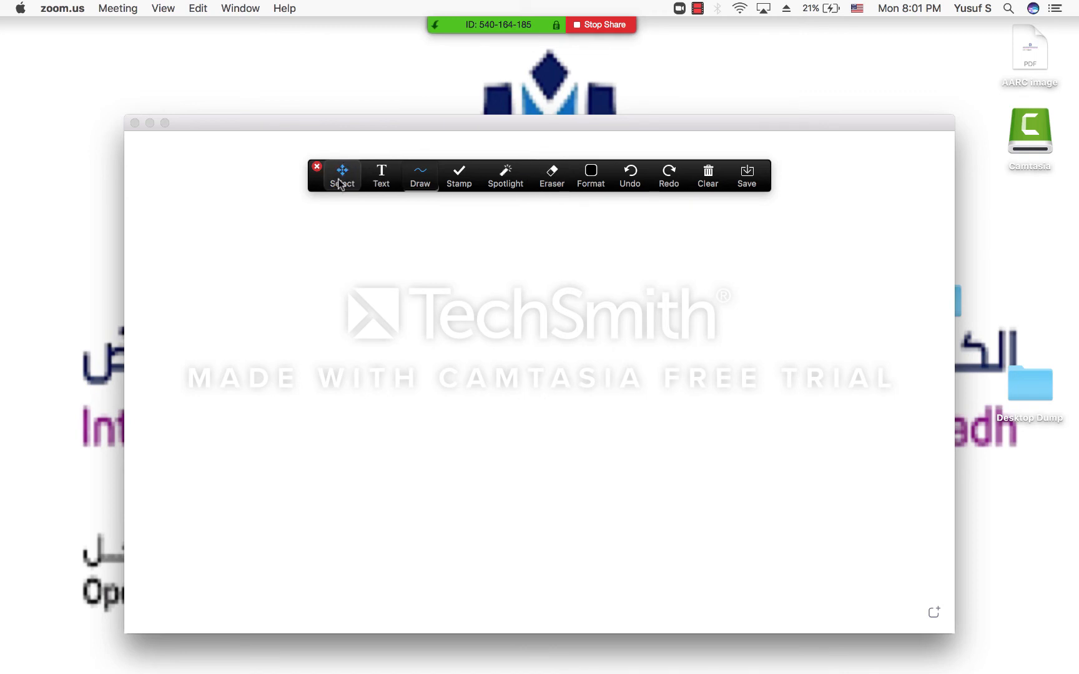
Add the text "Hello," to the upper-left area of the whiteboard
{"action": "left_click", "coordinate": [381, 178]}
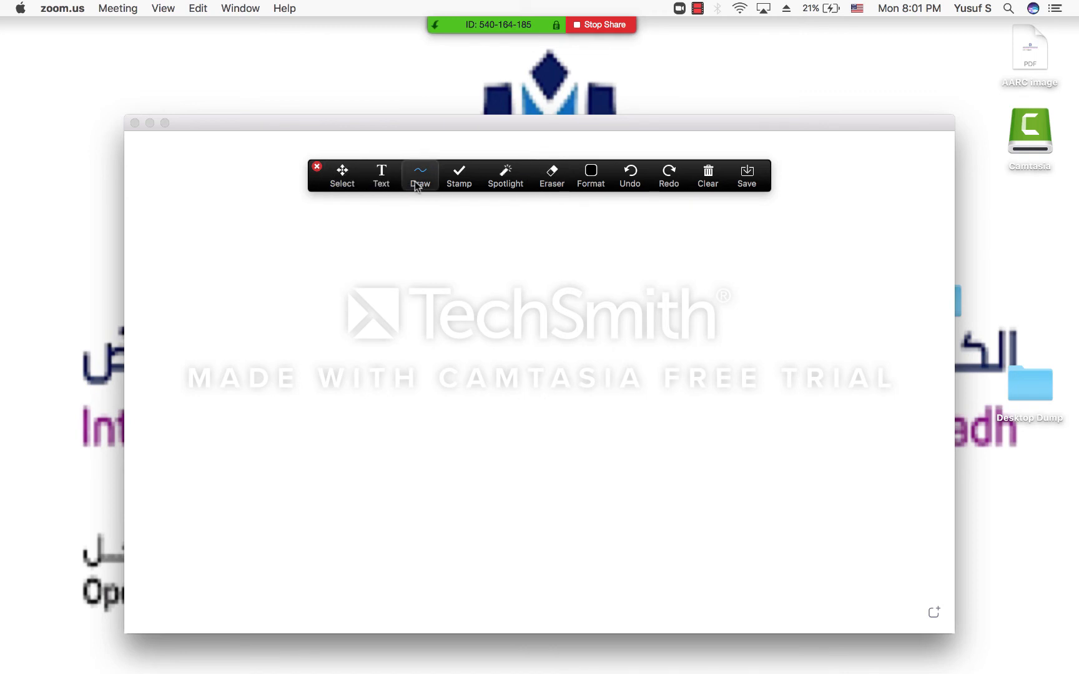
{"action": "left_click", "coordinate": [267, 301]}
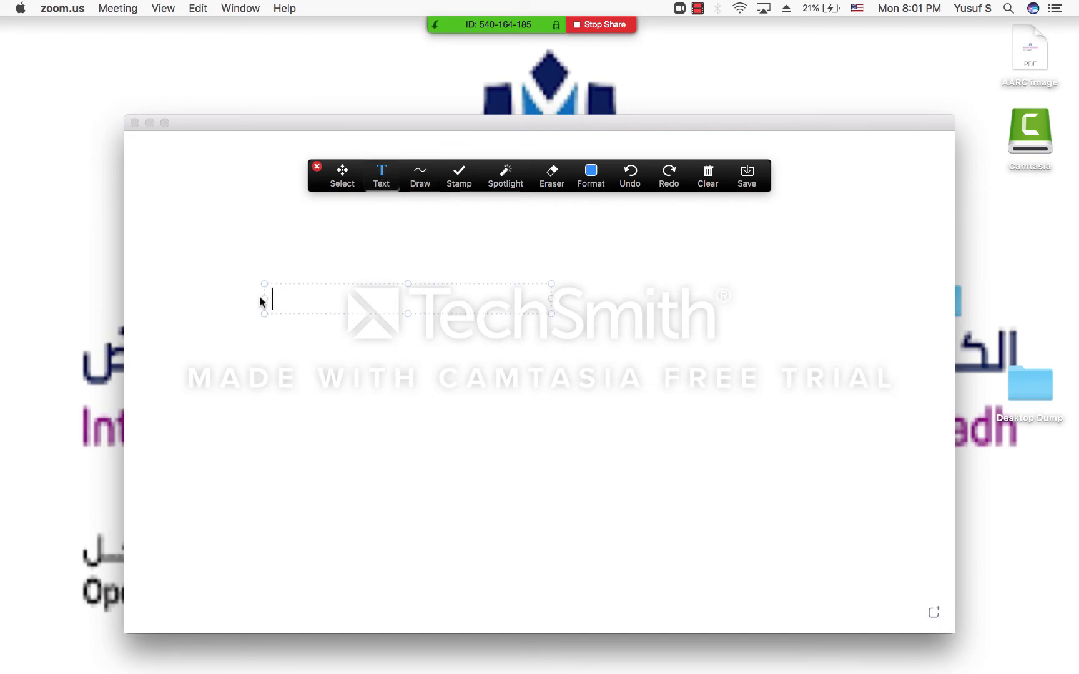
{"action": "left_click", "coordinate": [205, 406]}
{"action": "left_click", "coordinate": [179, 259]}
{"action": "type", "text": "Hi"}
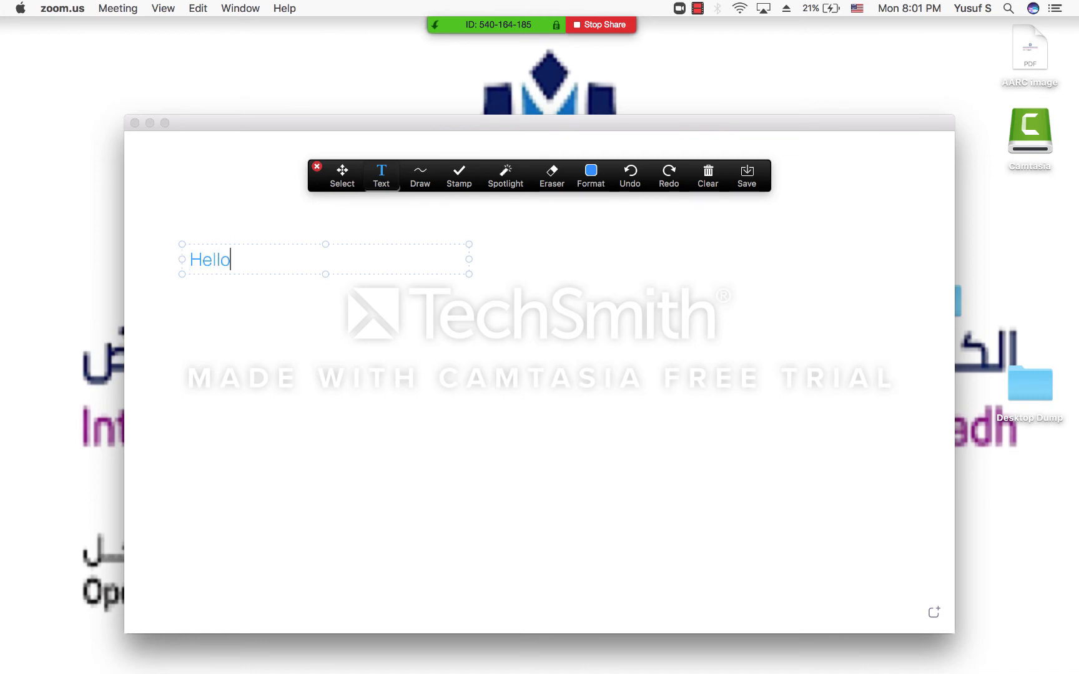
{"action": "left_click", "coordinate": [257, 289]}
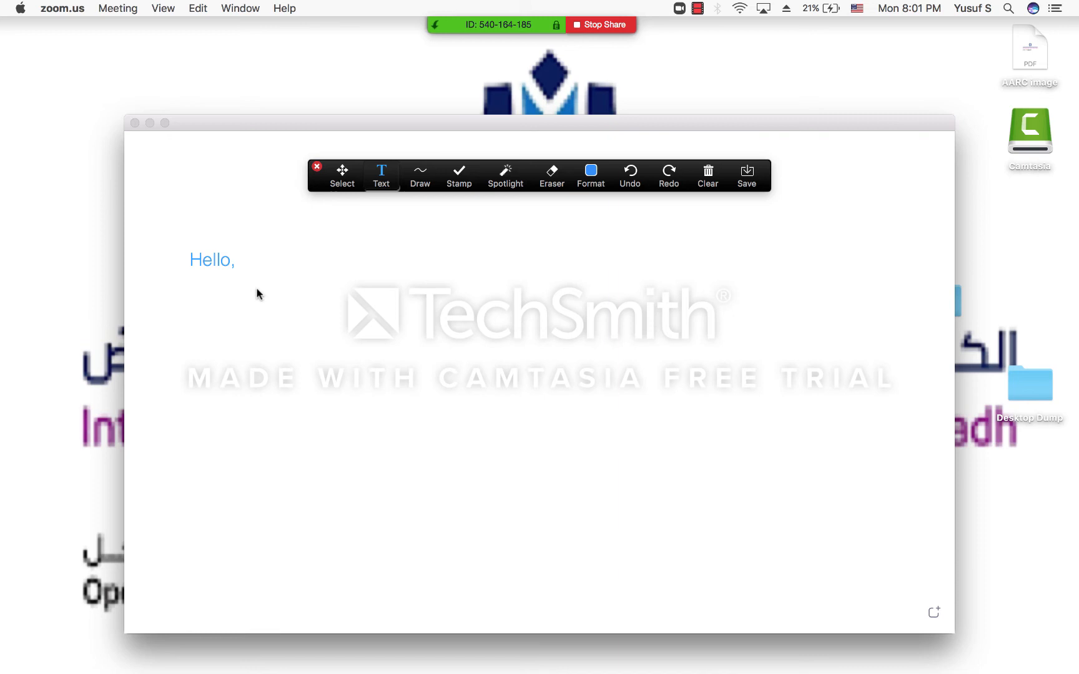
Draw a straight slanted line on the whiteboard below the greeting text
{"action": "left_click", "coordinate": [409, 176]}
{"action": "left_click", "coordinate": [405, 216]}
{"action": "left_click_drag", "start_coordinate": [345, 336], "coordinate": [409, 309]}
{"action": "left_click_drag", "start_coordinate": [382, 368], "coordinate": [383, 470]}
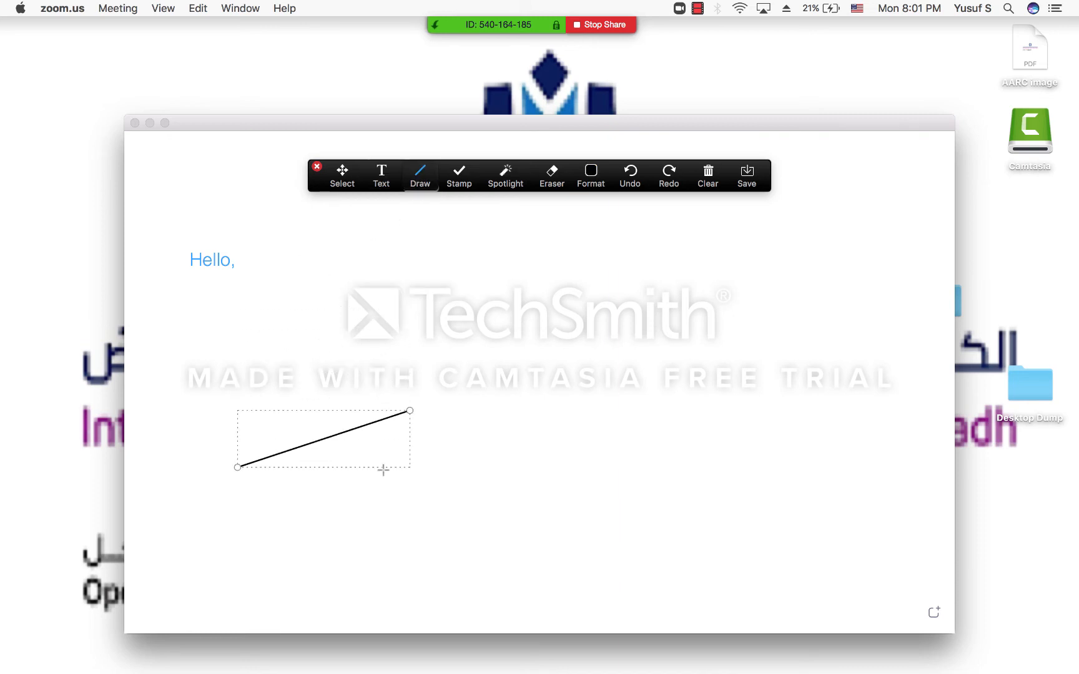
Place a check mark stamp and an X stamp beside each other, to the right of the greeting
{"action": "left_click", "coordinate": [455, 181]}
{"action": "left_click", "coordinate": [458, 216]}
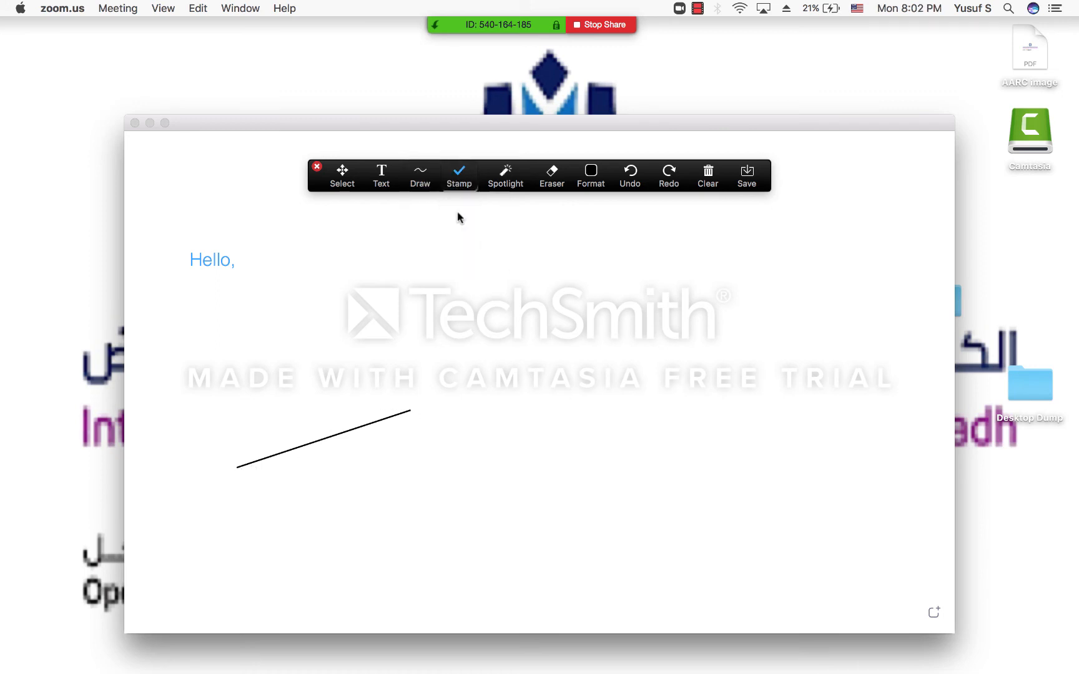
{"action": "left_click", "coordinate": [410, 249]}
{"action": "left_click", "coordinate": [459, 179]}
{"action": "left_click", "coordinate": [489, 216]}
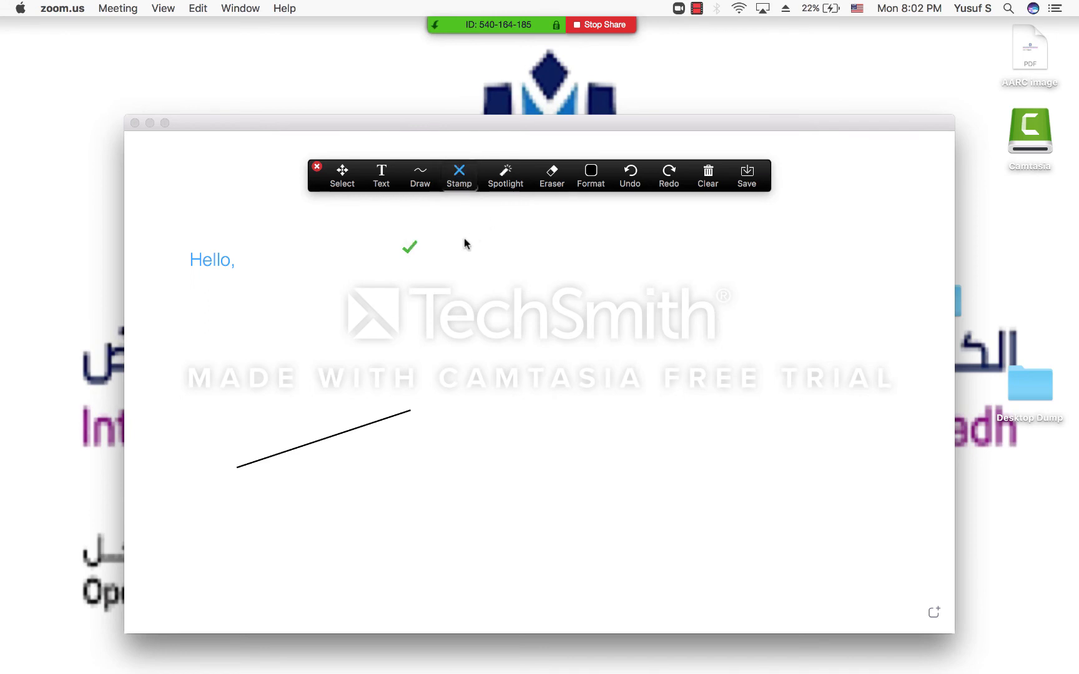
{"action": "left_click", "coordinate": [454, 250]}
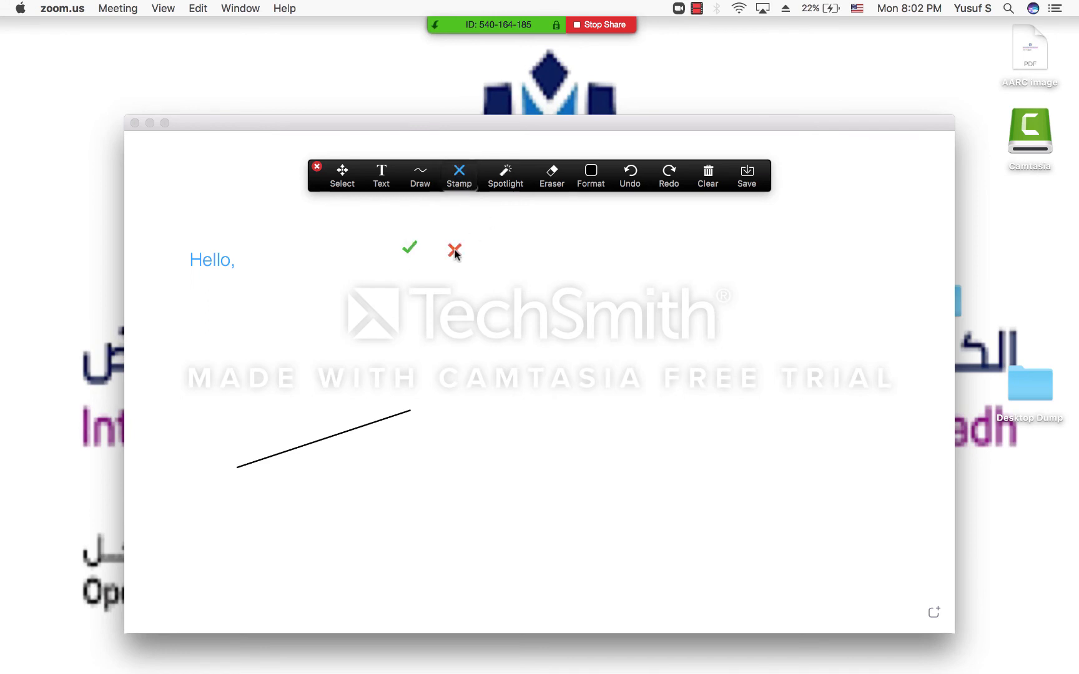
Use the Spotlight pointer to point at the area around the greeting on the whiteboard
{"action": "left_click", "coordinate": [506, 178]}
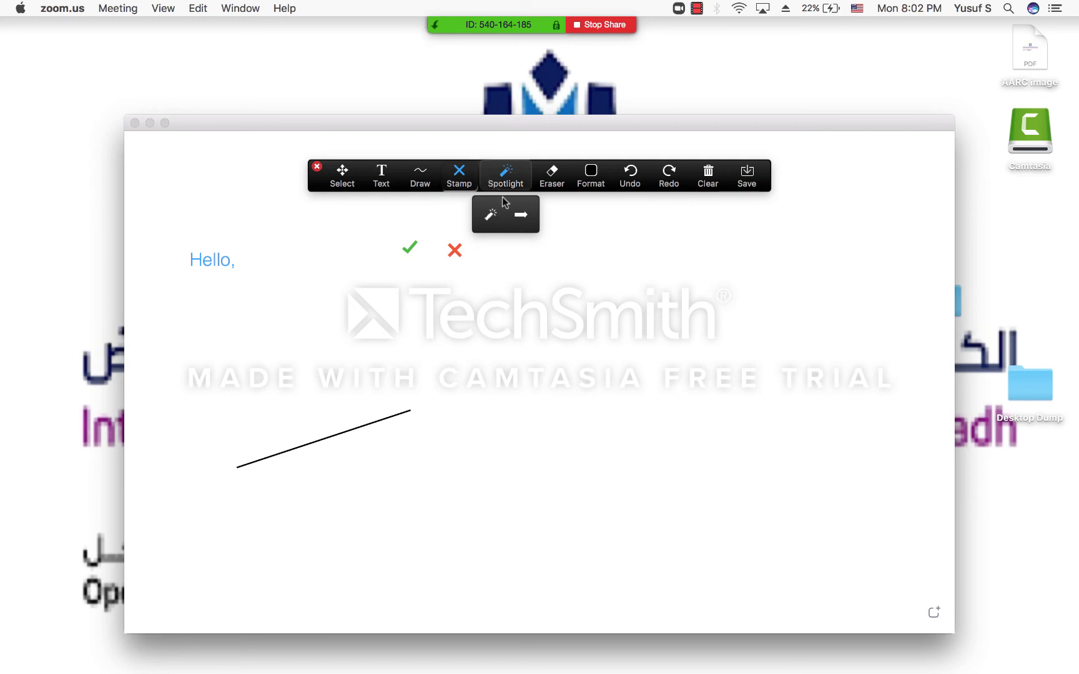
{"action": "left_click", "coordinate": [491, 215]}
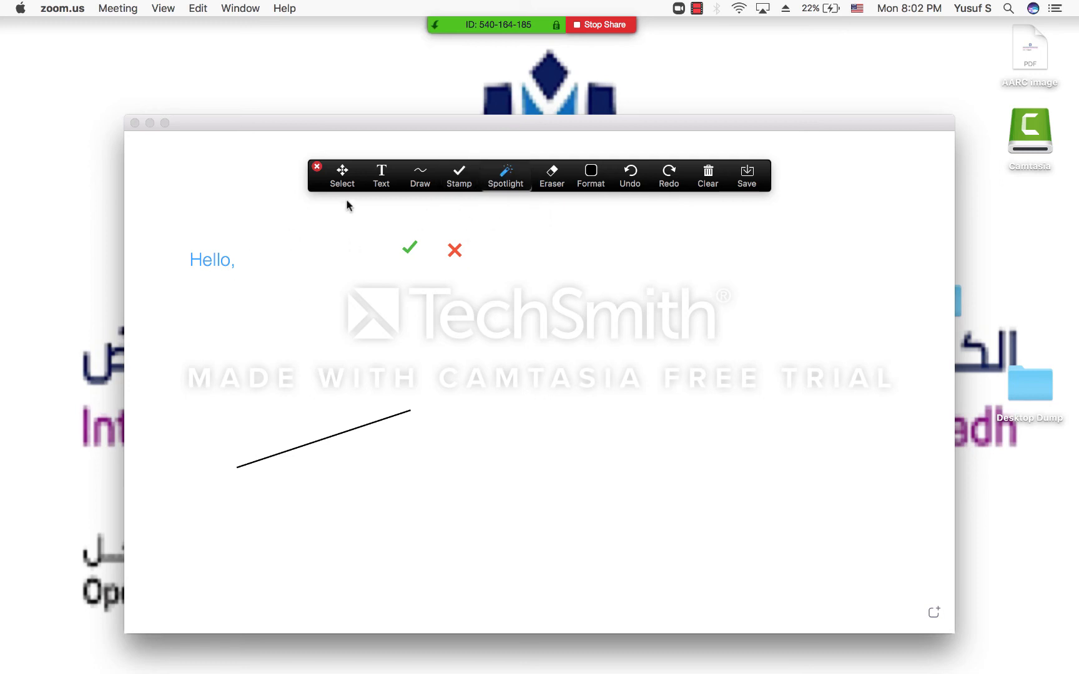
{"action": "left_click", "coordinate": [516, 171]}
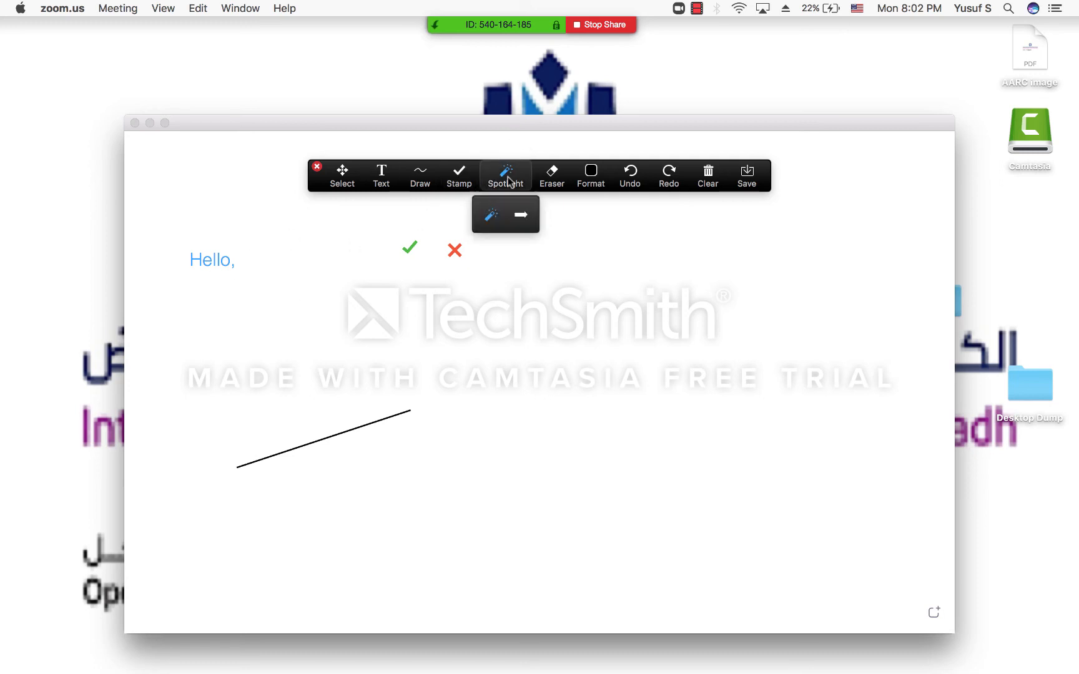
{"action": "left_click", "coordinate": [491, 217]}
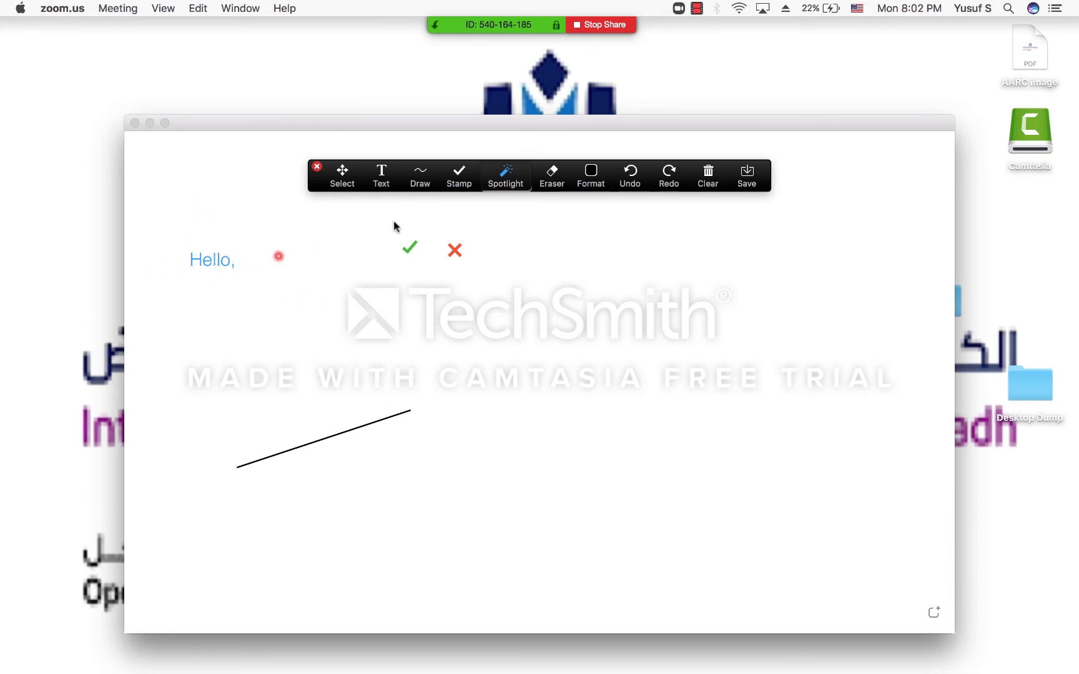
Erase the X stamp and clear the remaining drawings from the whiteboard
{"action": "left_click", "coordinate": [550, 178]}
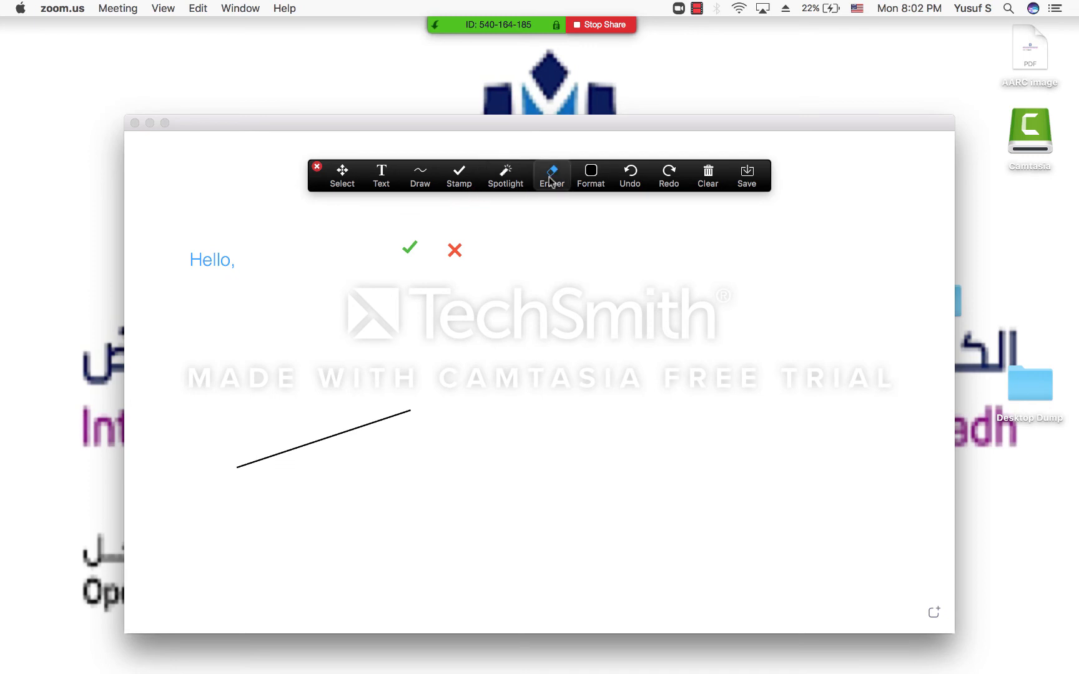
{"action": "left_click", "coordinate": [461, 248]}
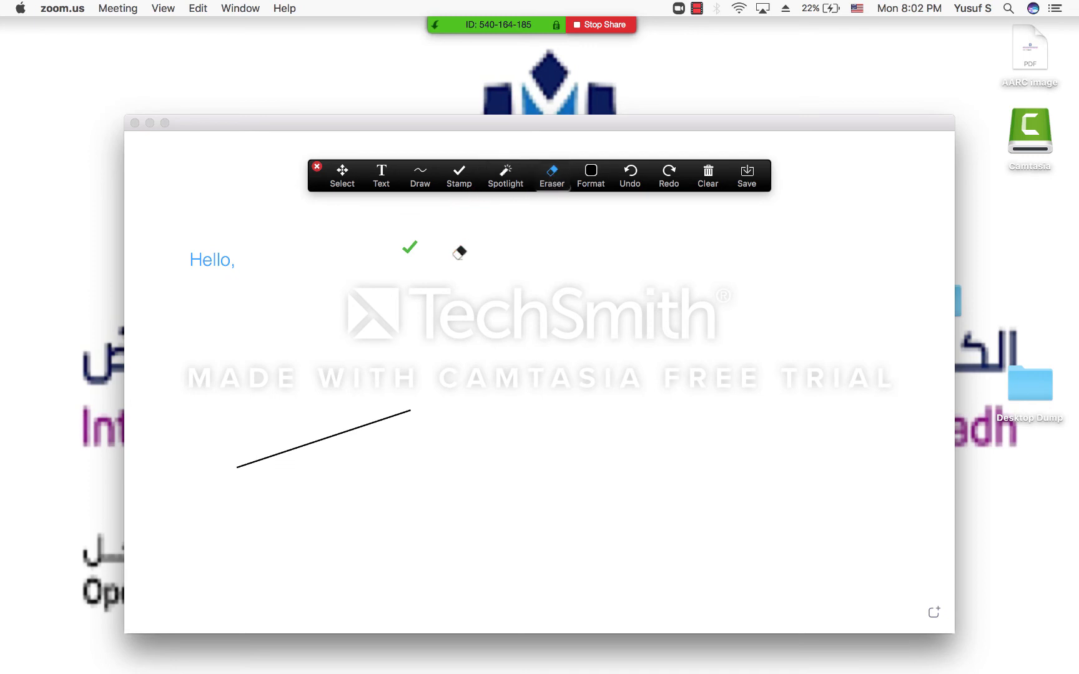
{"action": "left_click", "coordinate": [708, 181]}
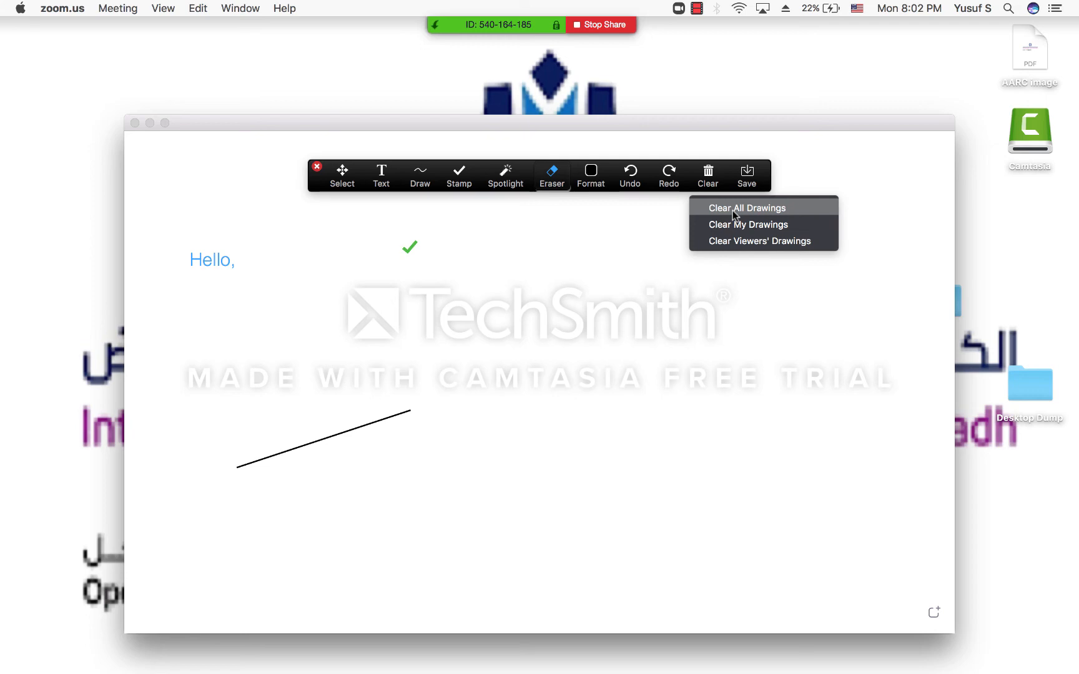
{"action": "left_click", "coordinate": [725, 245]}
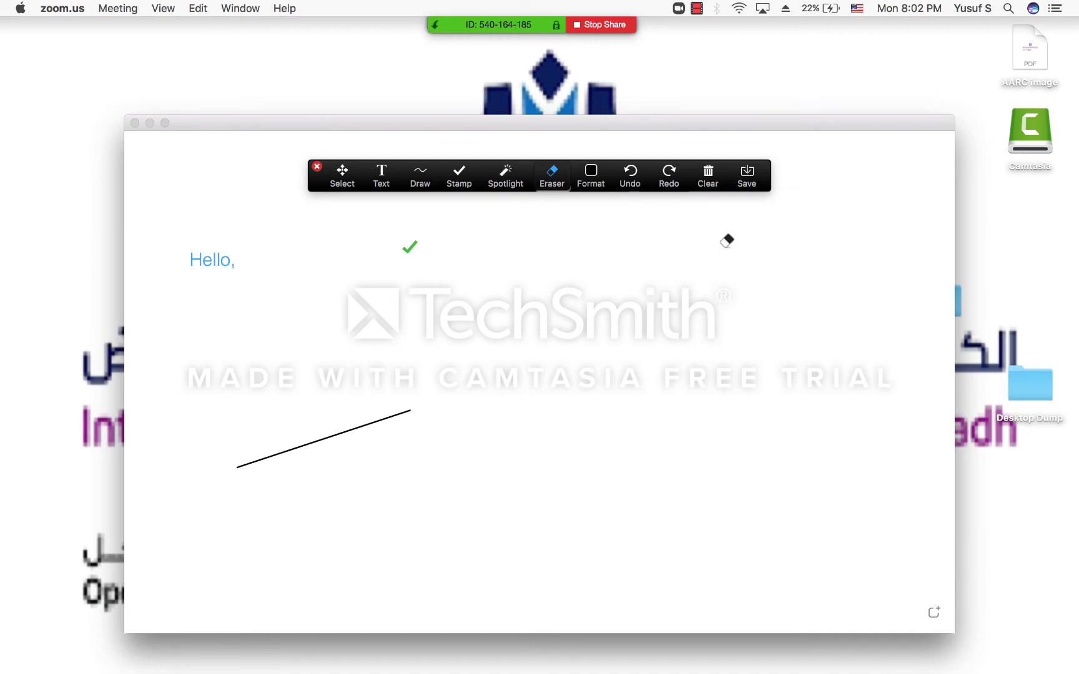
{"action": "left_click", "coordinate": [709, 181]}
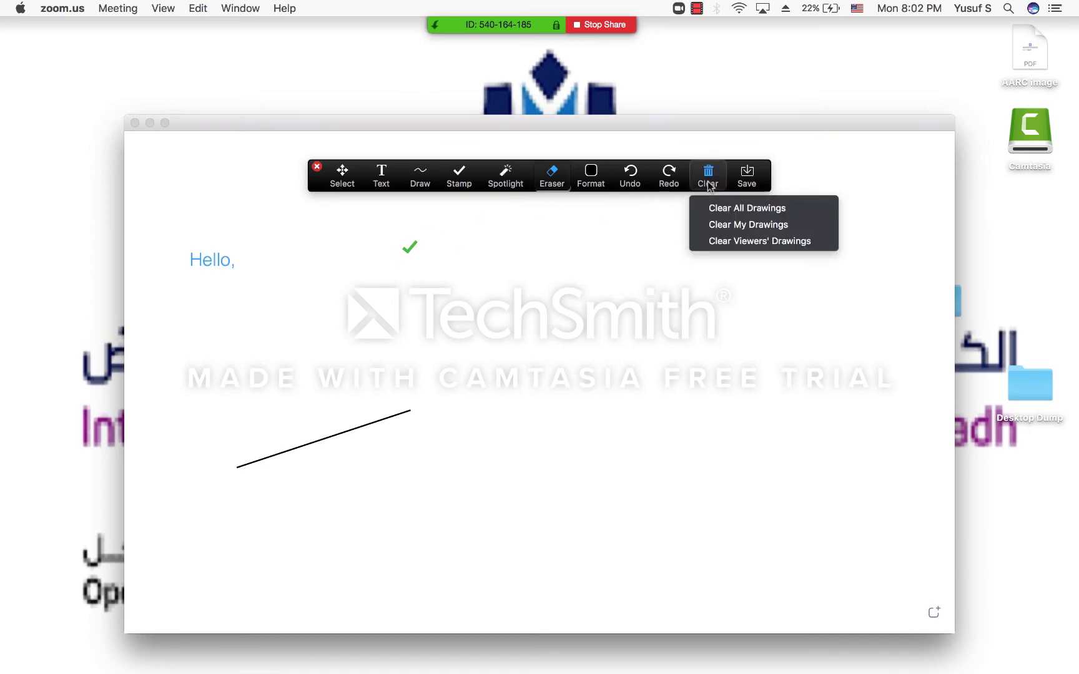
{"action": "left_click", "coordinate": [740, 218]}
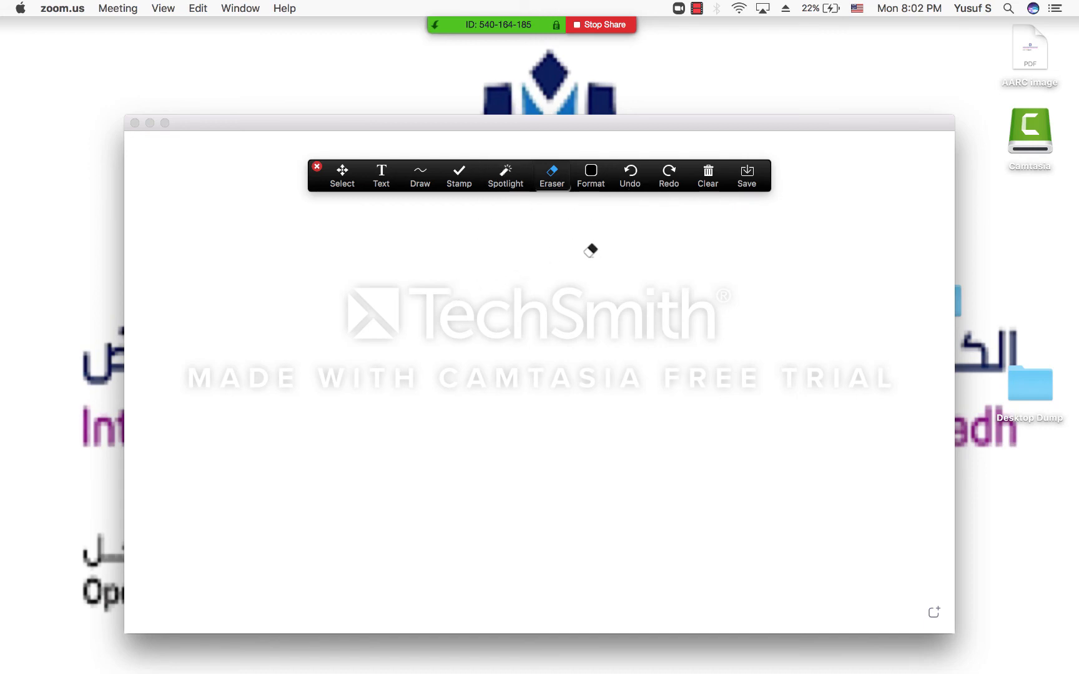
Stop sharing the whiteboard and share the Acrobat Reader window showing the Writing Part 2 worksheet
{"action": "left_click", "coordinate": [593, 27]}
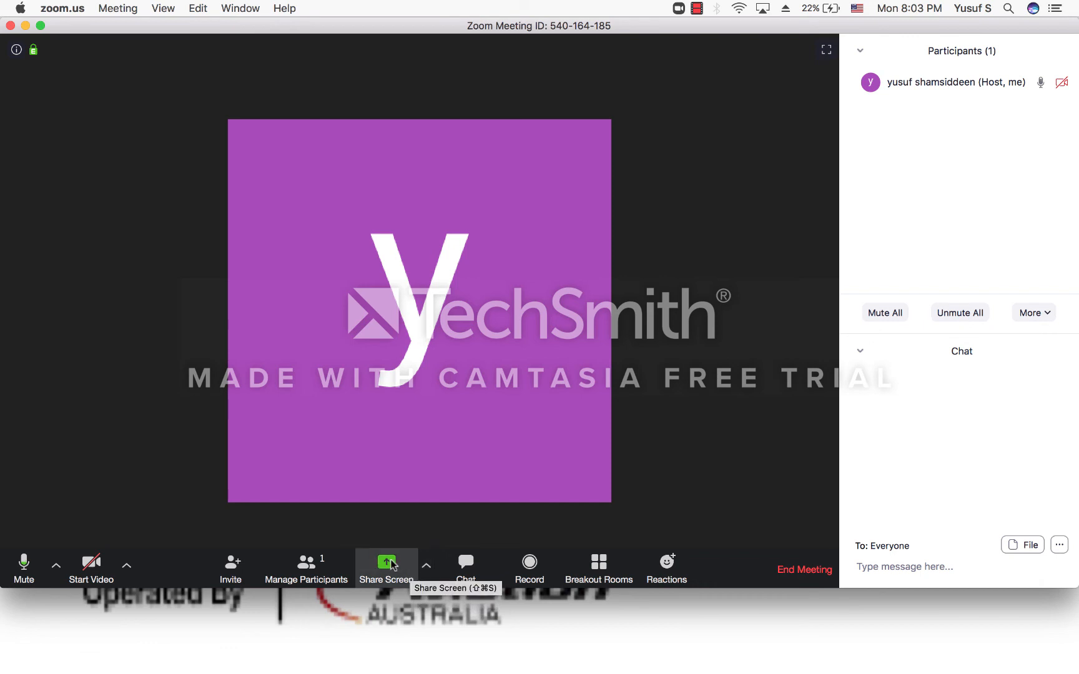
{"action": "left_click", "coordinate": [425, 569]}
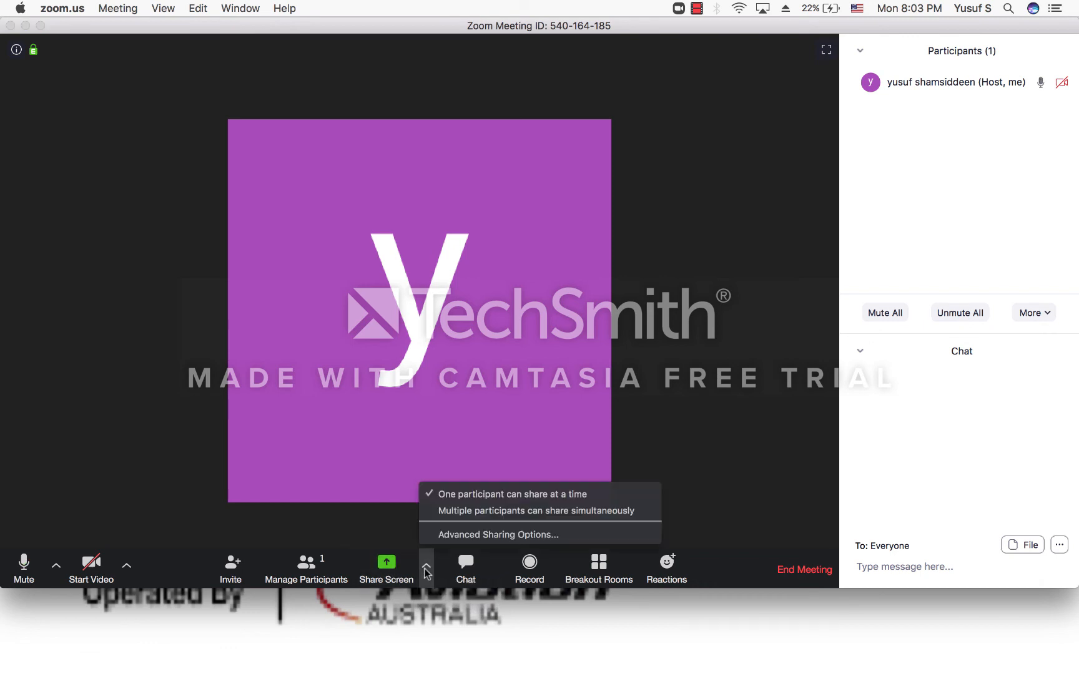
{"action": "left_click", "coordinate": [387, 568]}
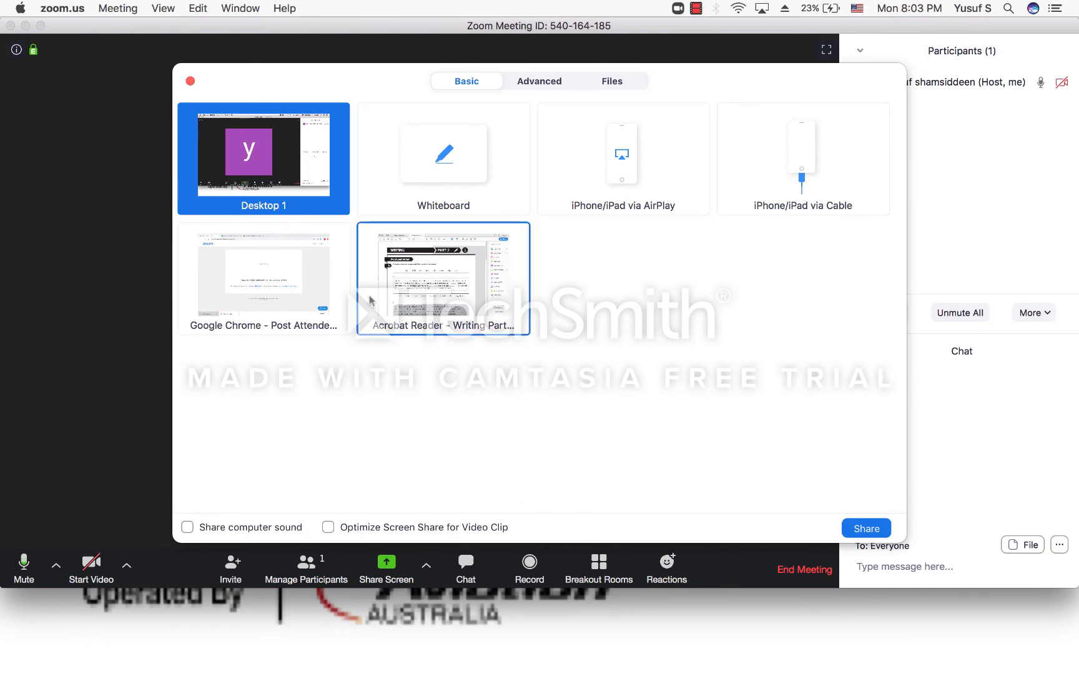
{"action": "left_click", "coordinate": [442, 283]}
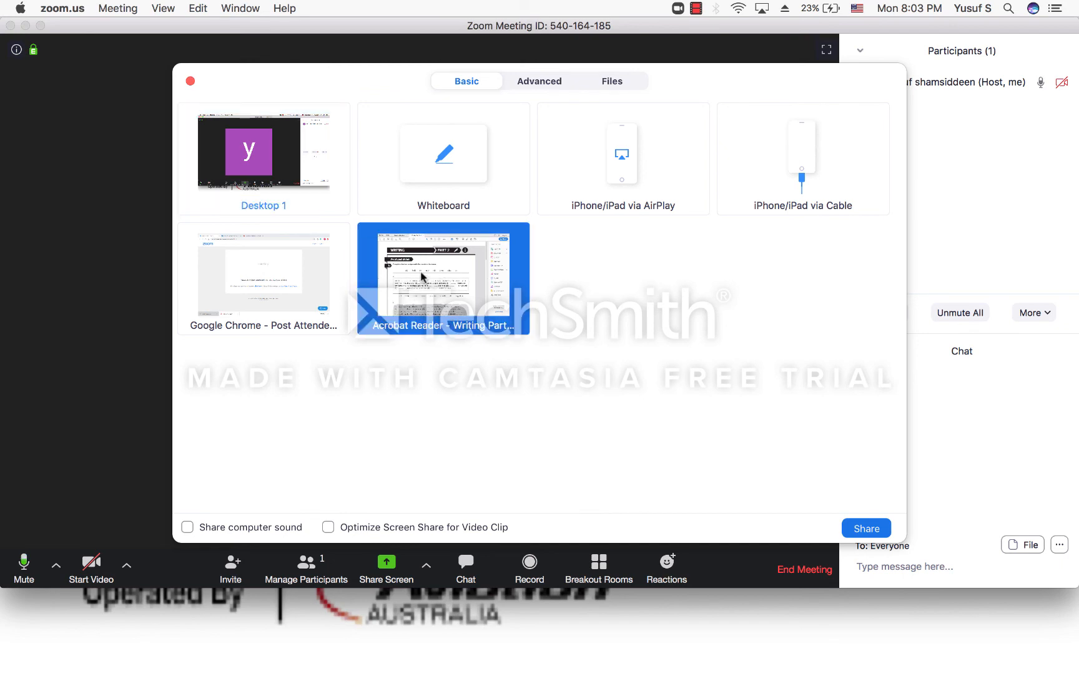
{"action": "double_click", "coordinate": [422, 276]}
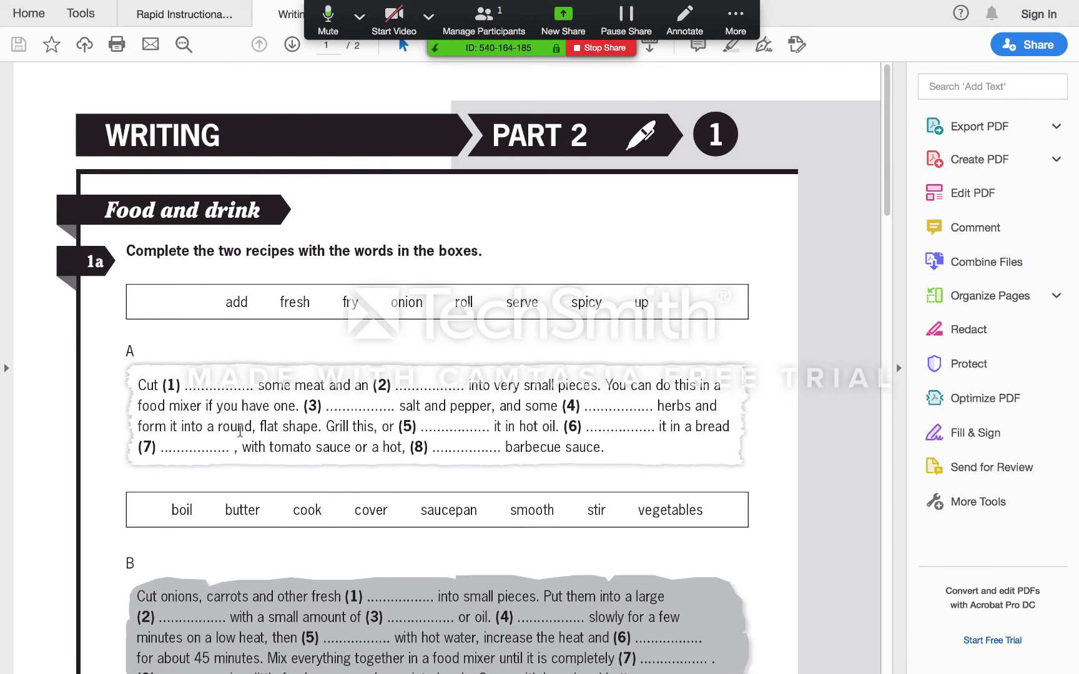
{"action": "scroll", "coordinate": [270, 373], "scroll_direction": "down", "scroll_amount": 10}
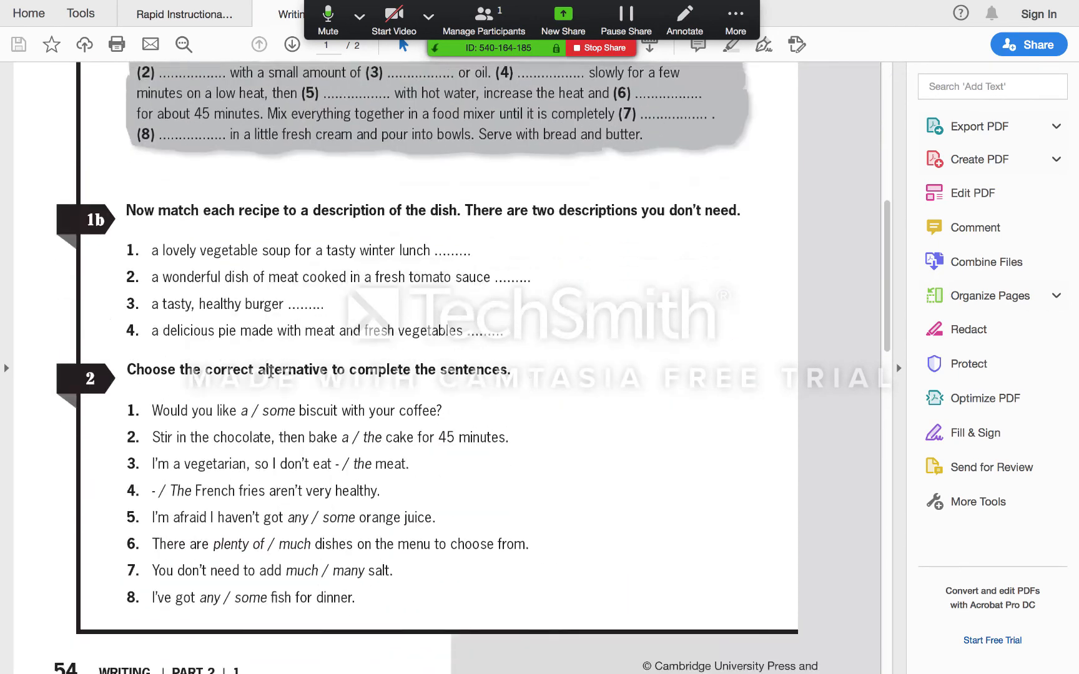
{"action": "scroll", "coordinate": [270, 372], "scroll_direction": "up", "scroll_amount": 10}
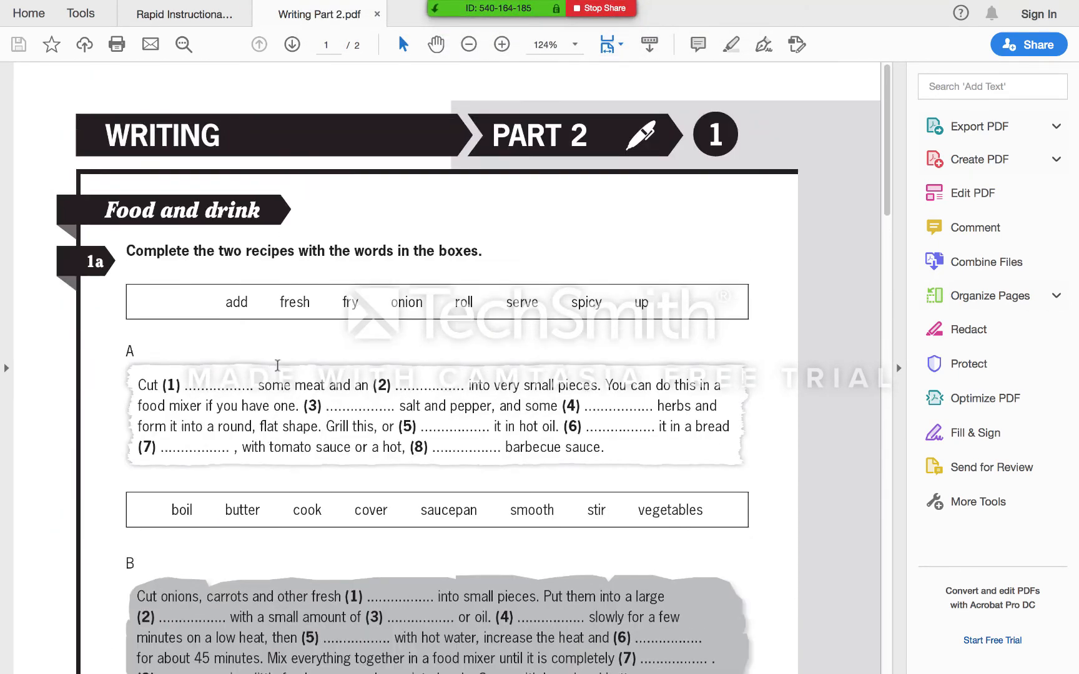
Move the floating meeting controls lower over the shared PDF and show the annotation tools
{"action": "mouse_move", "coordinate": [494, 19]}
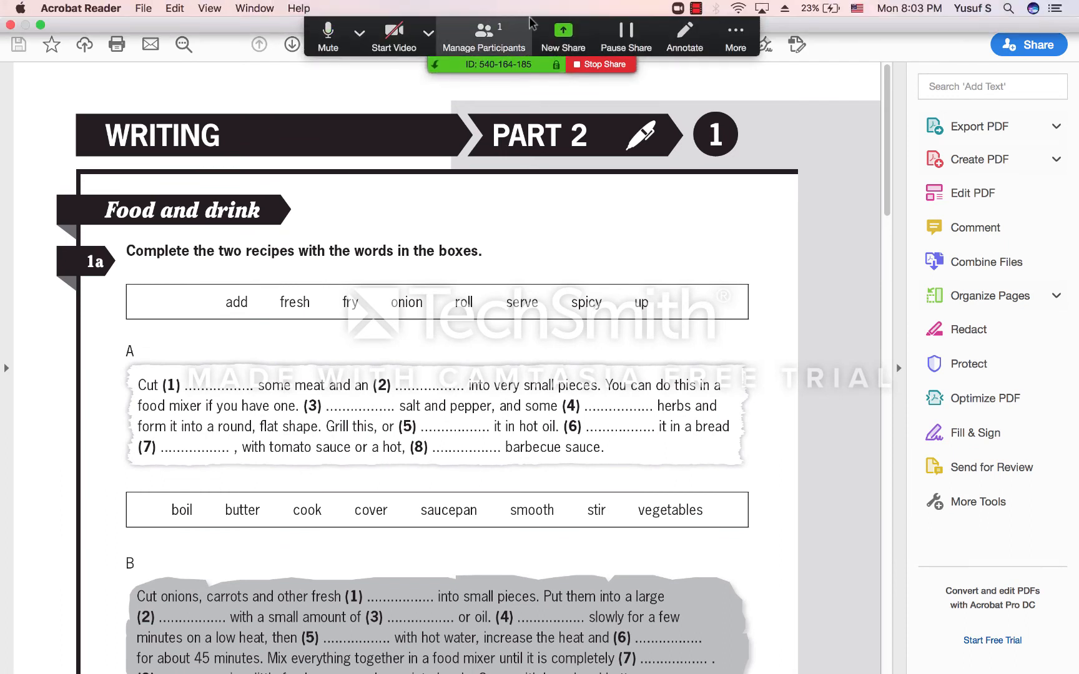
{"action": "left_click_drag", "start_coordinate": [531, 23], "coordinate": [515, 86]}
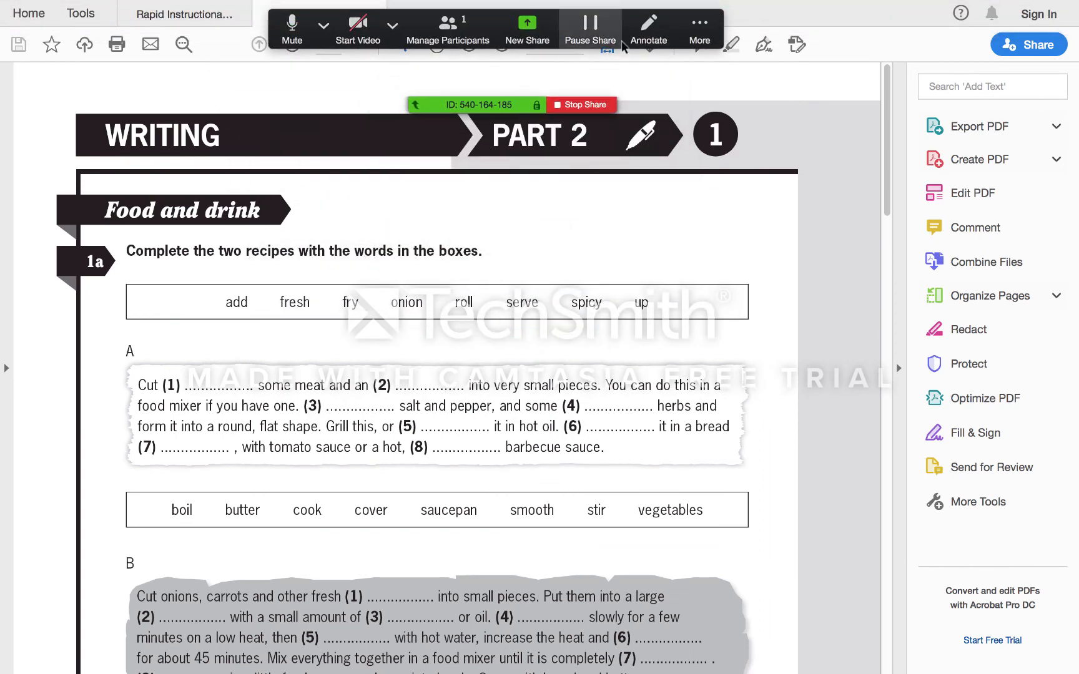
{"action": "left_click", "coordinate": [649, 30]}
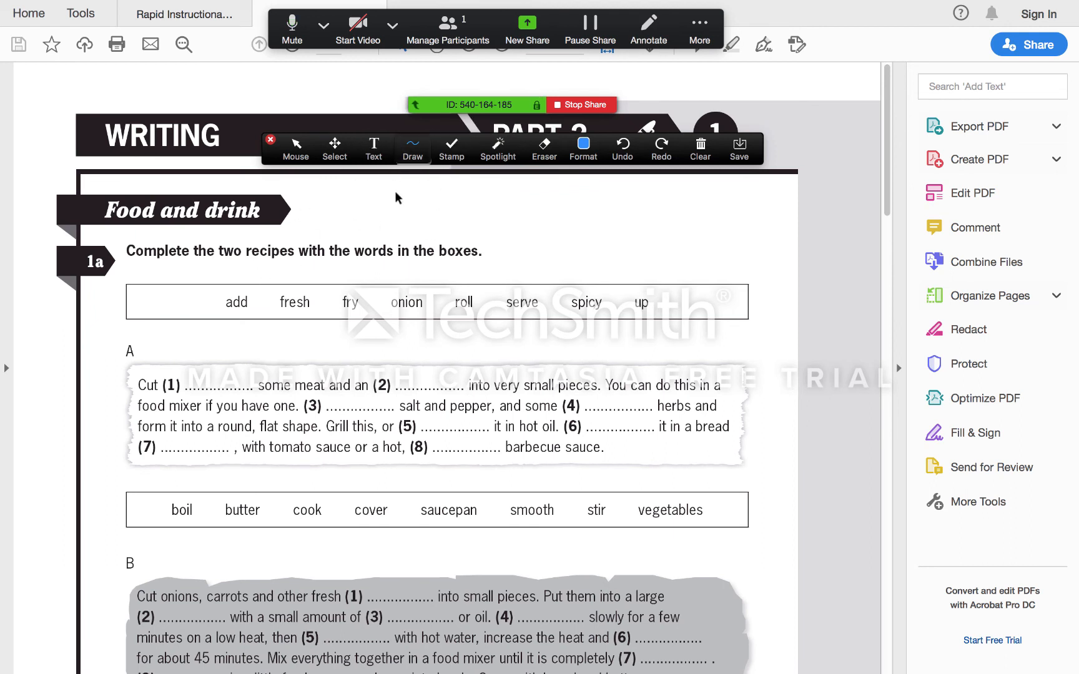
Annotate blank (1) of recipe A in the worksheet with the text "up"
{"action": "left_click", "coordinate": [375, 150]}
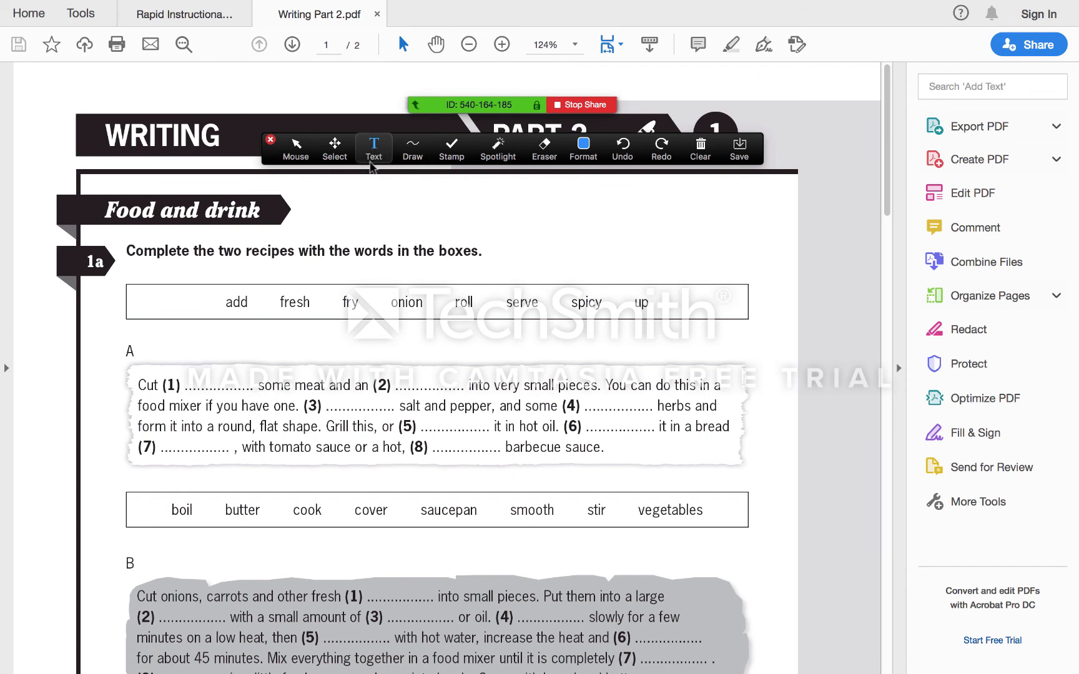
{"action": "left_click", "coordinate": [188, 386]}
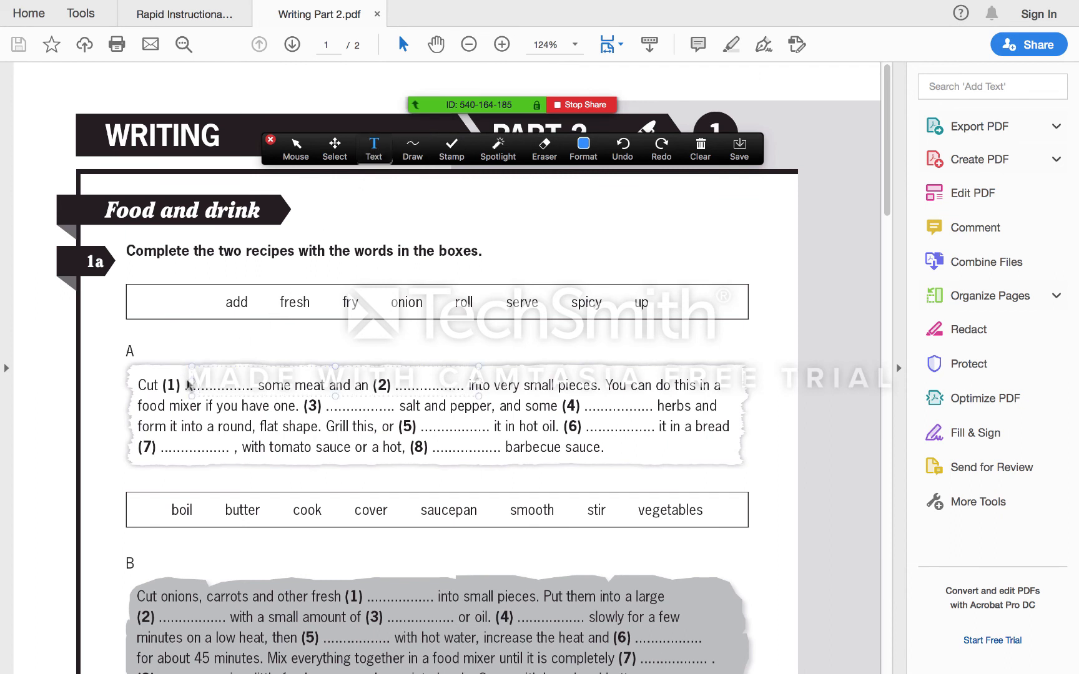
{"action": "type", "text": "up"}
{"action": "left_click", "coordinate": [164, 434]}
Stamp a check mark above blank (1) and an X above blank (2) in recipe A of the worksheet
{"action": "left_click", "coordinate": [450, 156]}
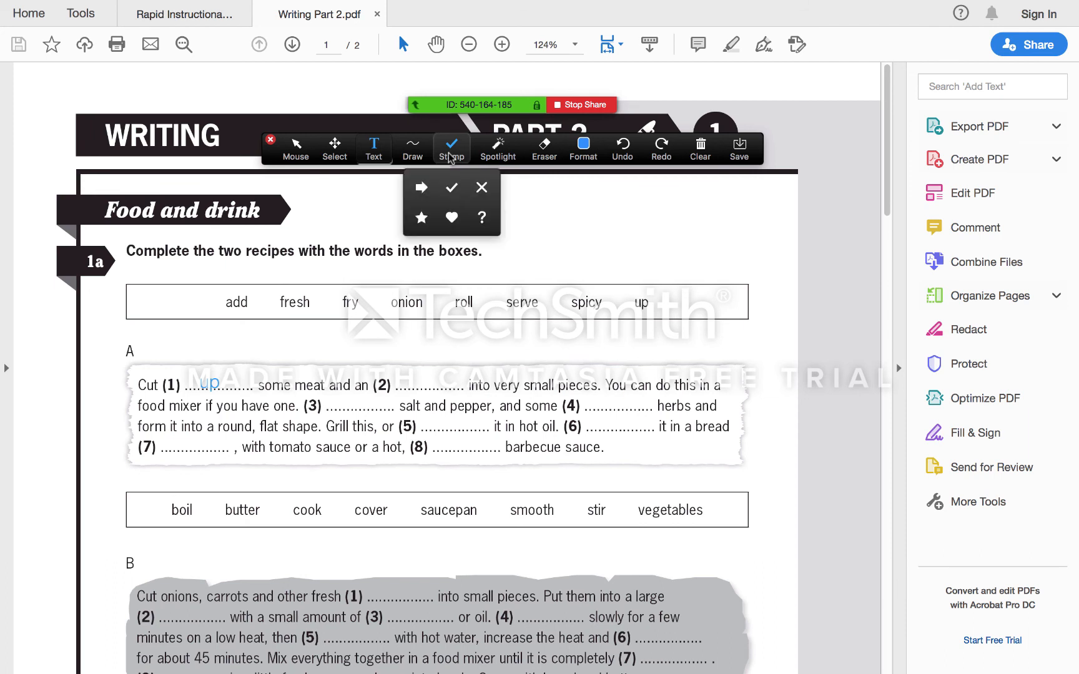
{"action": "left_click", "coordinate": [451, 187]}
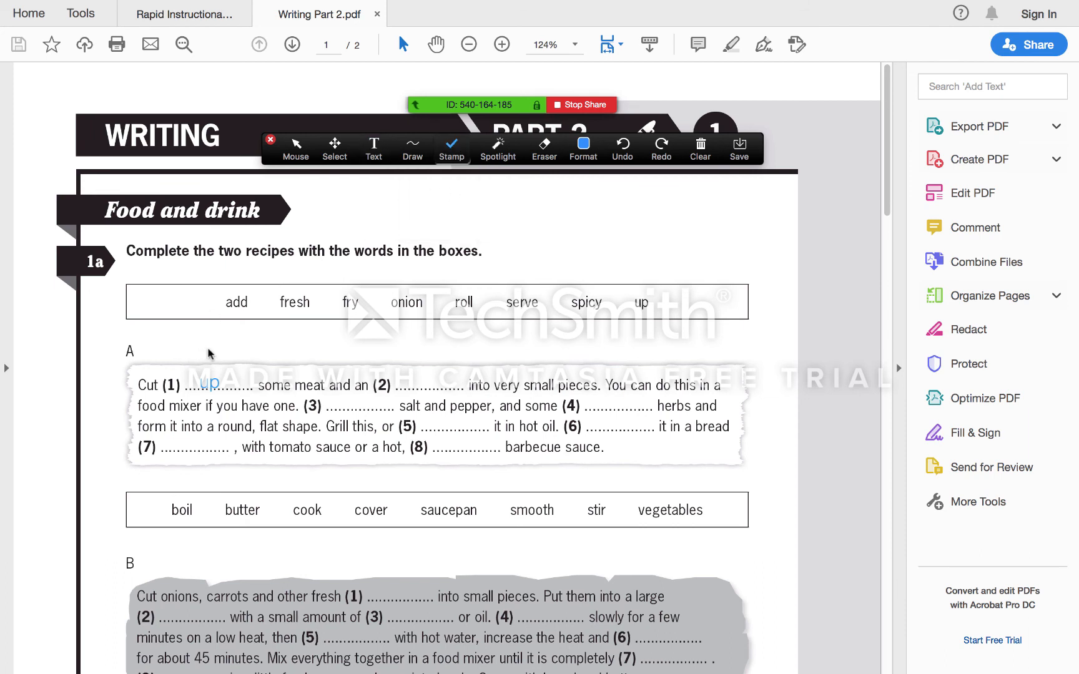
{"action": "left_click", "coordinate": [451, 150]}
{"action": "left_click", "coordinate": [479, 189]}
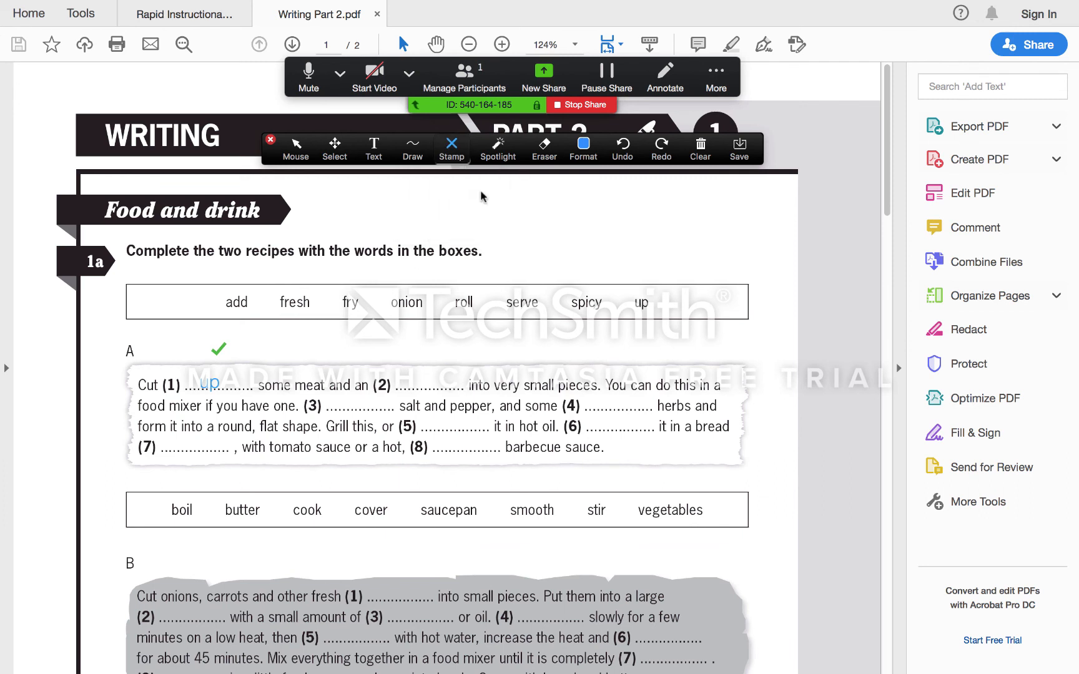
{"action": "left_click", "coordinate": [402, 362]}
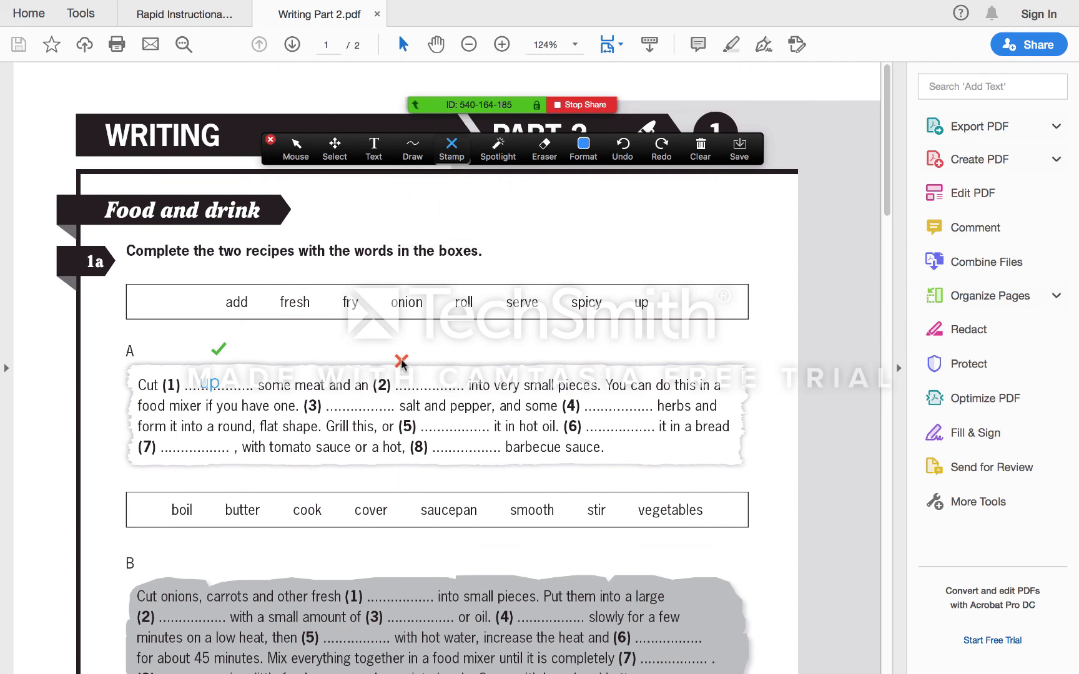
Activate the spotlight pointer over the shared worksheet and clear all drawings from it
{"action": "left_click", "coordinate": [500, 156]}
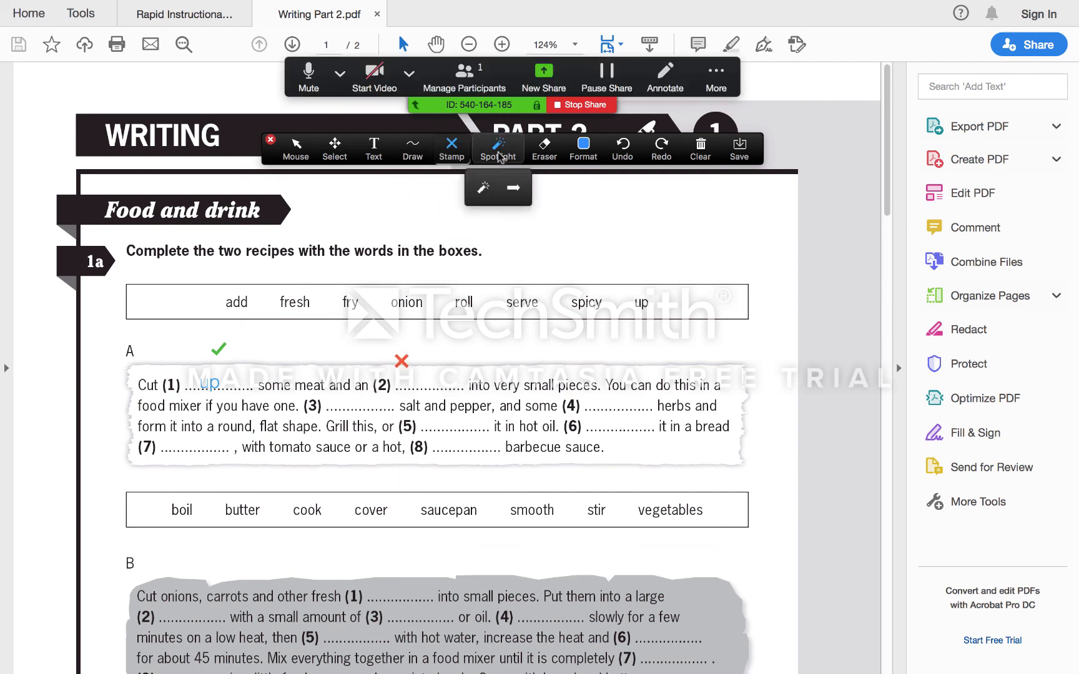
{"action": "left_click", "coordinate": [484, 186]}
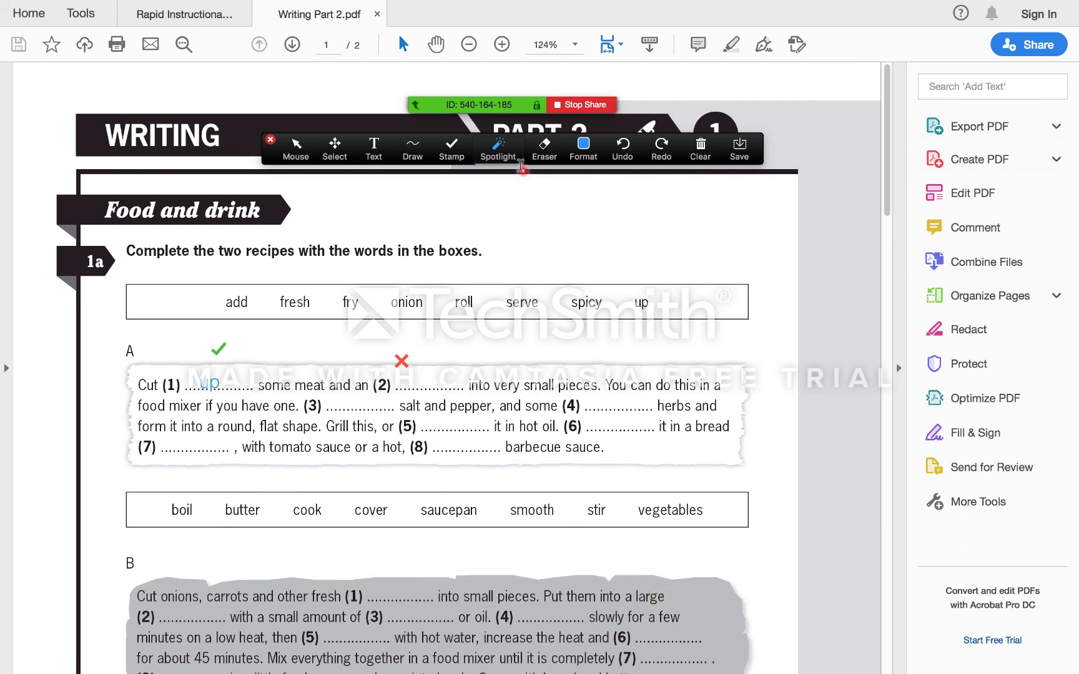
{"action": "left_click", "coordinate": [700, 150]}
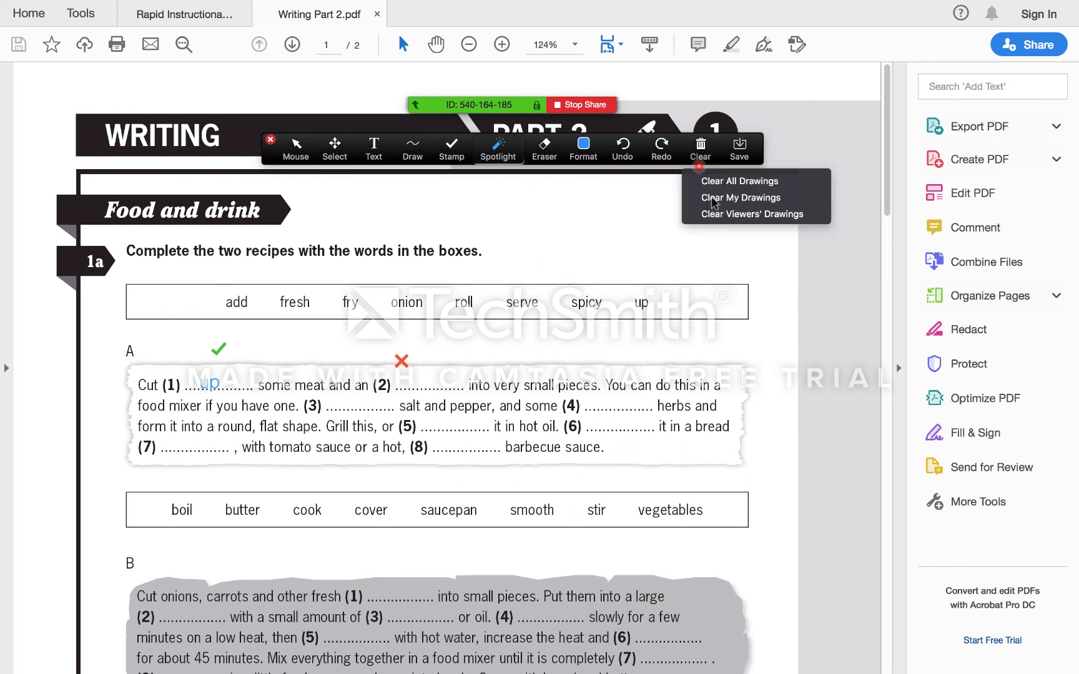
{"action": "left_click", "coordinate": [724, 181]}
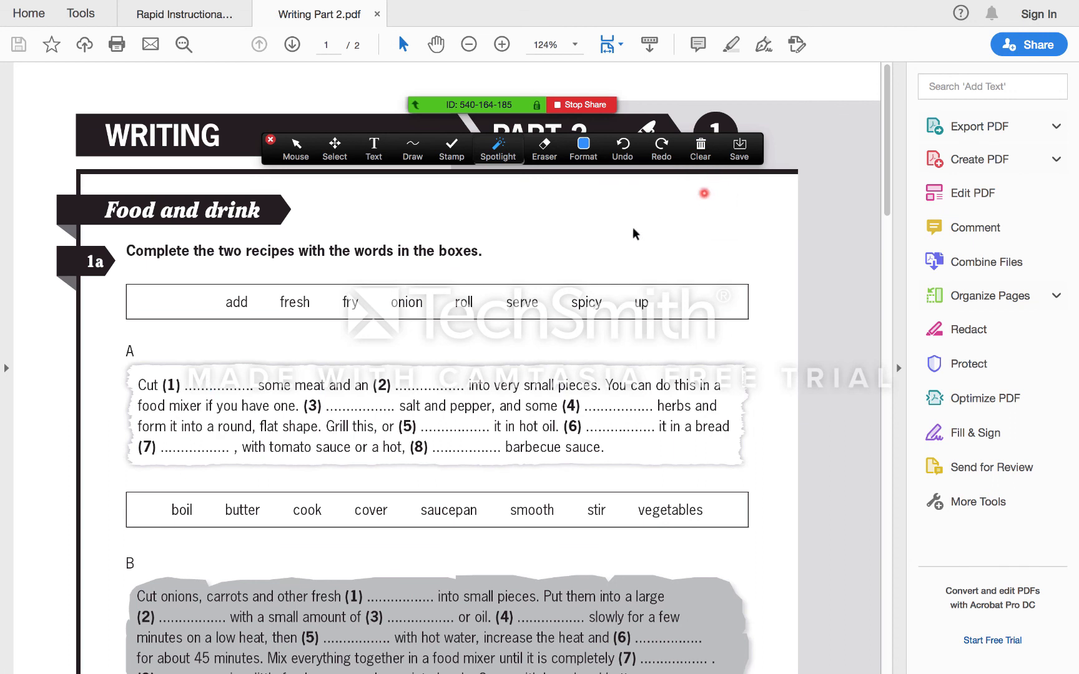
Stop sharing the worksheet and end the meeting
{"action": "mouse_move", "coordinate": [490, 107]}
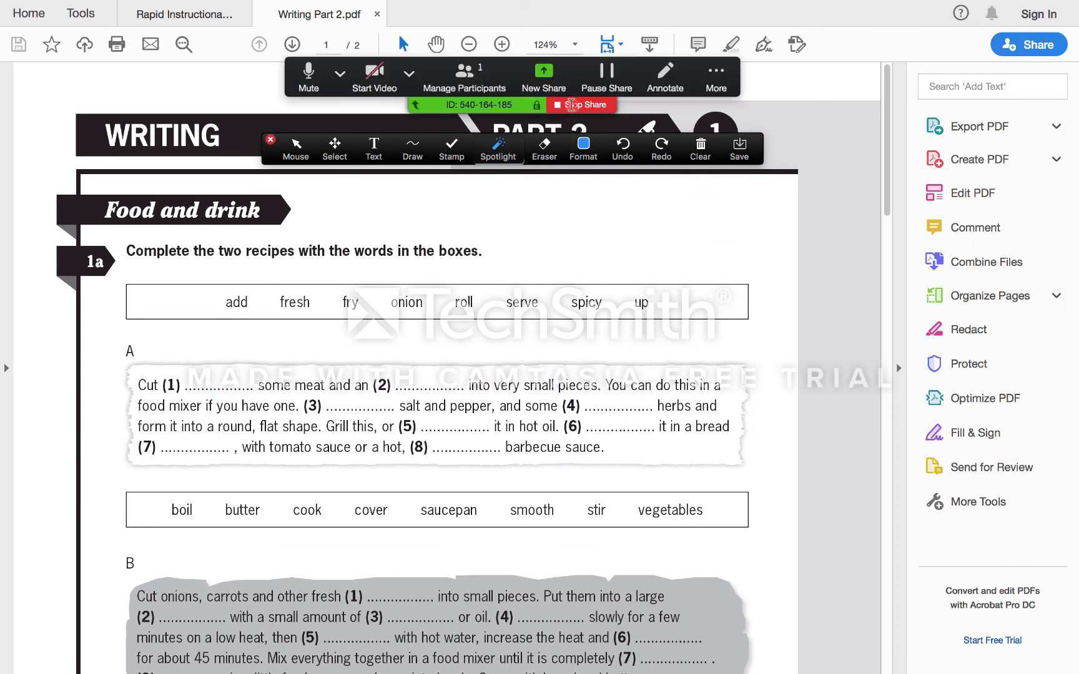
{"action": "left_click", "coordinate": [571, 104]}
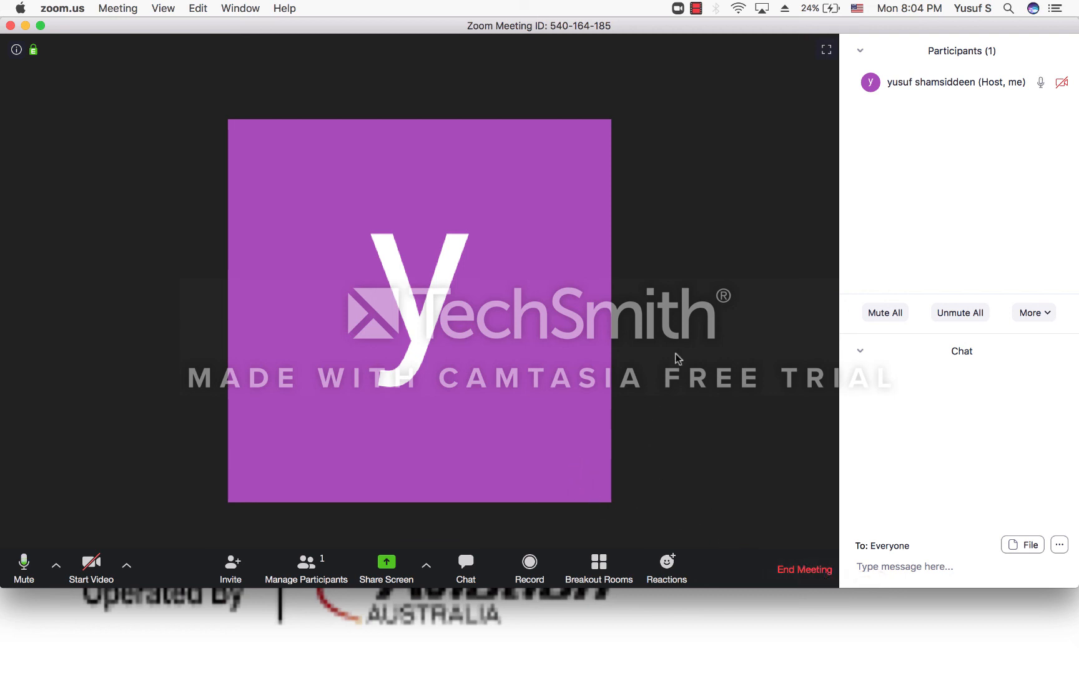
{"action": "left_click", "coordinate": [787, 576]}
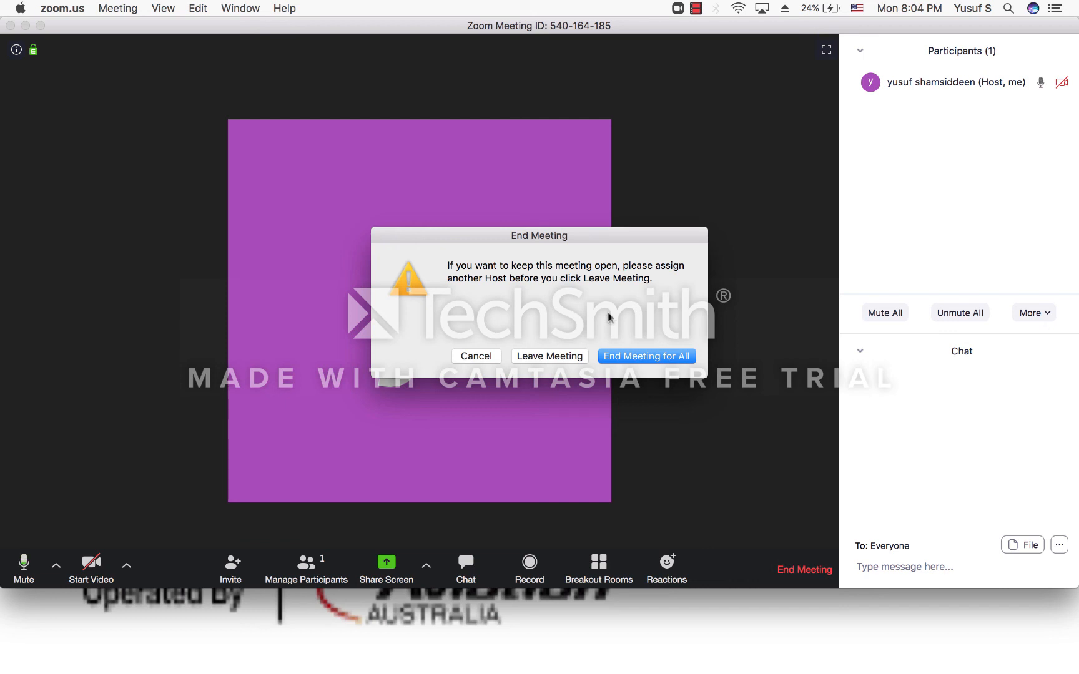
{"action": "left_click", "coordinate": [564, 357]}
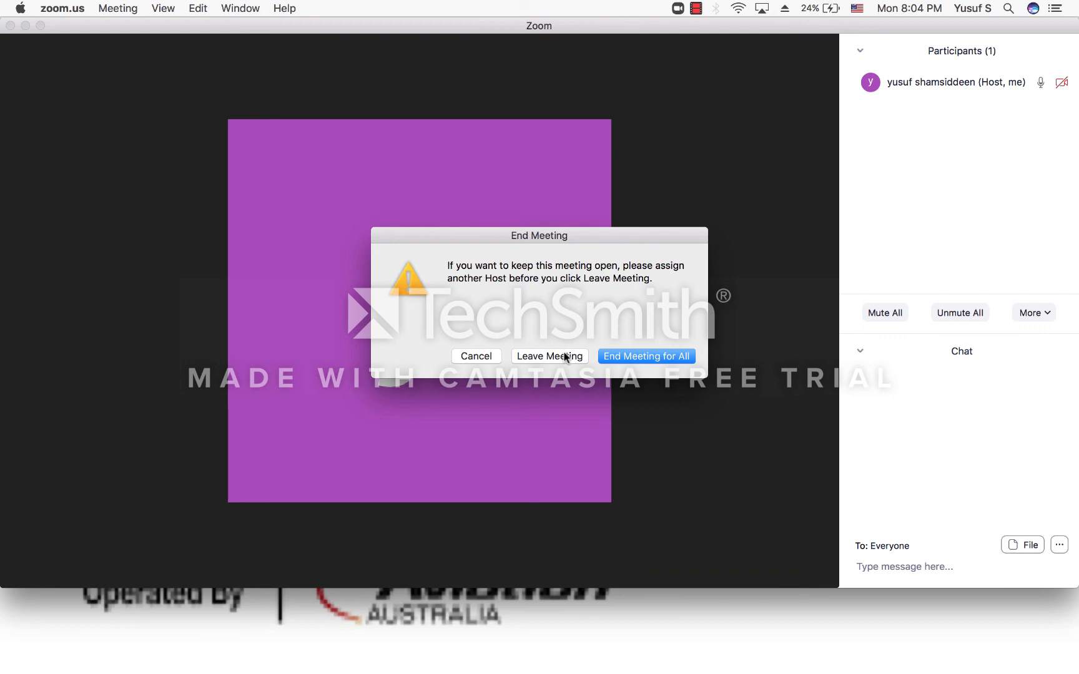
{"action": "left_click", "coordinate": [618, 357]}
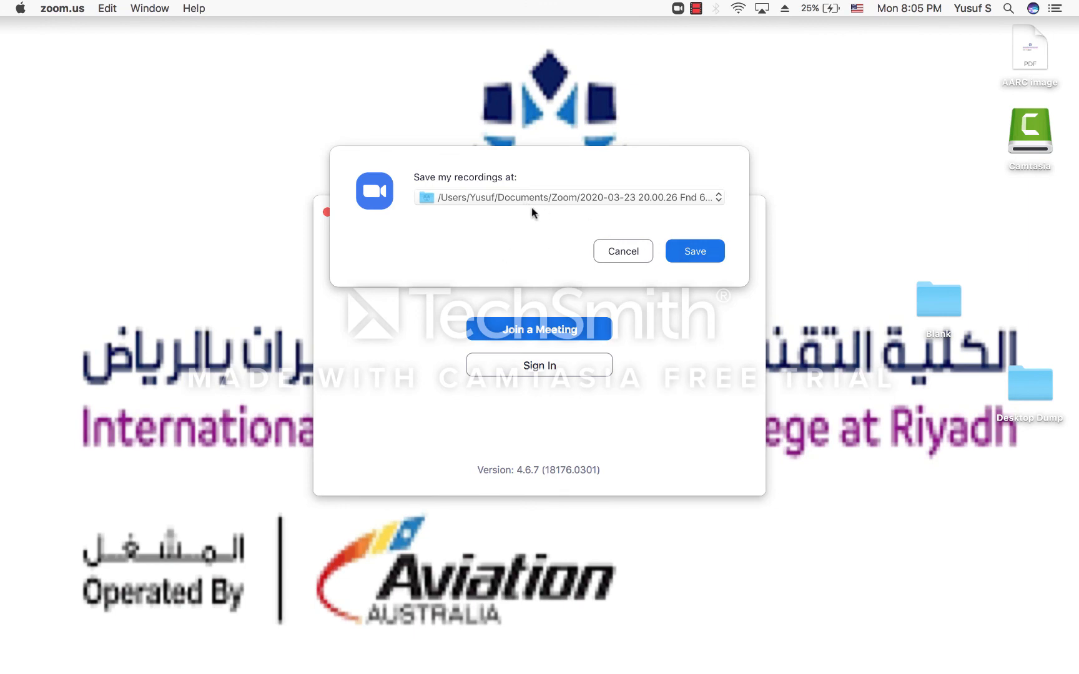
Save the meeting recording in the proposed Documents/Zoom folder, and open its playback.m3u file before closing the folder window
{"action": "left_click", "coordinate": [667, 254]}
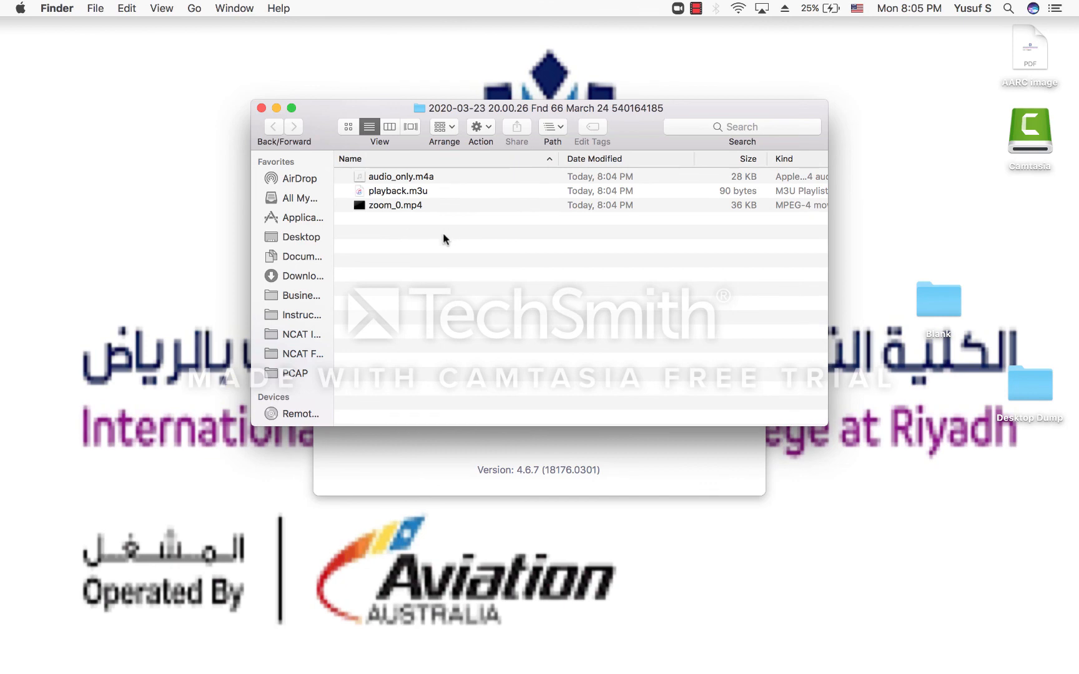
{"action": "left_click", "coordinate": [394, 195]}
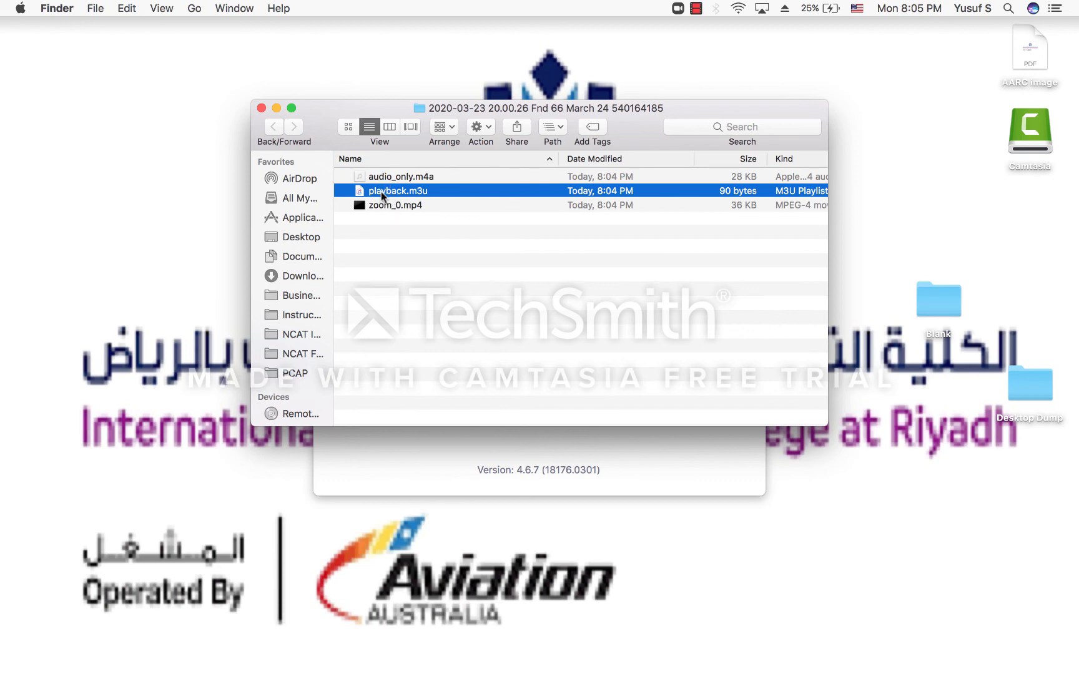
{"action": "double_click", "coordinate": [381, 191]}
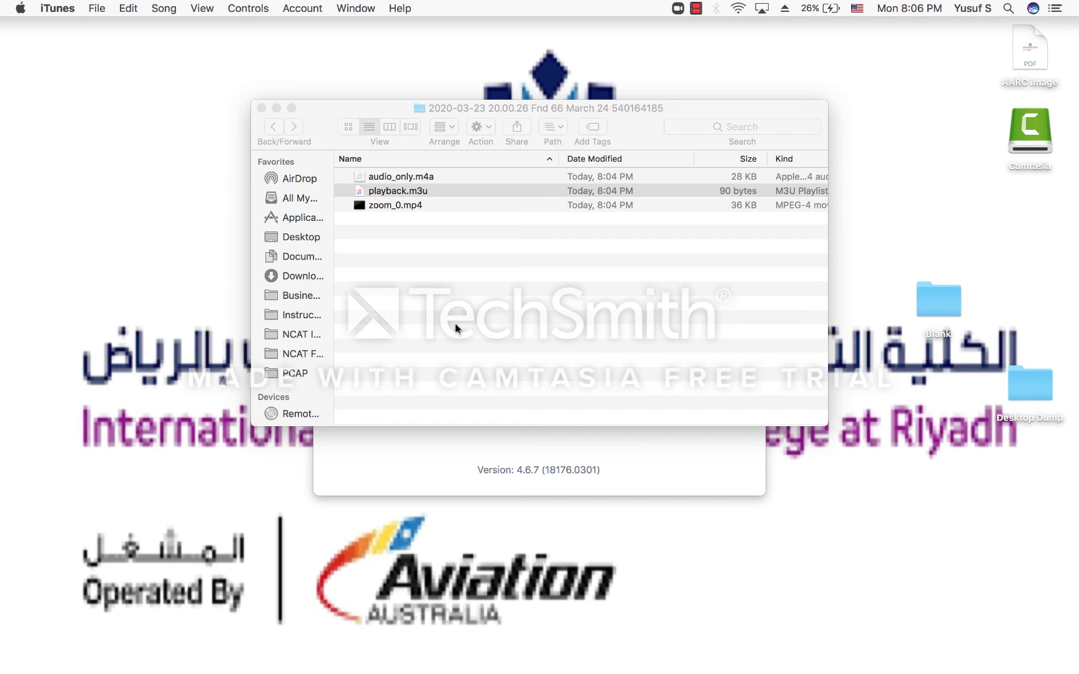
{"action": "key", "text": "super+w"}
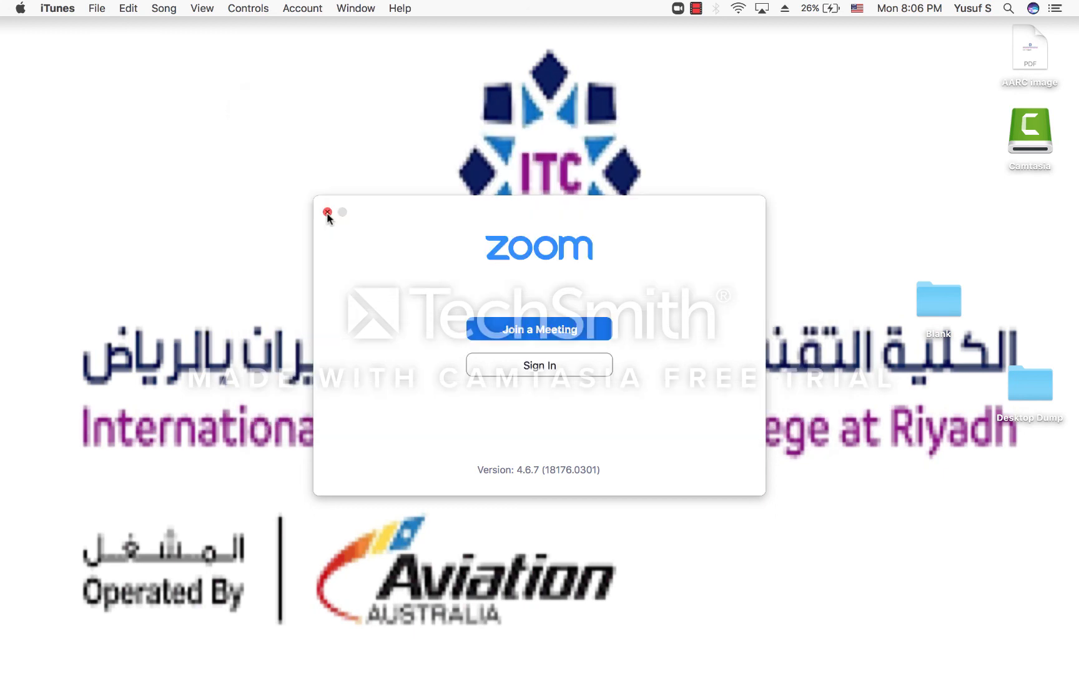